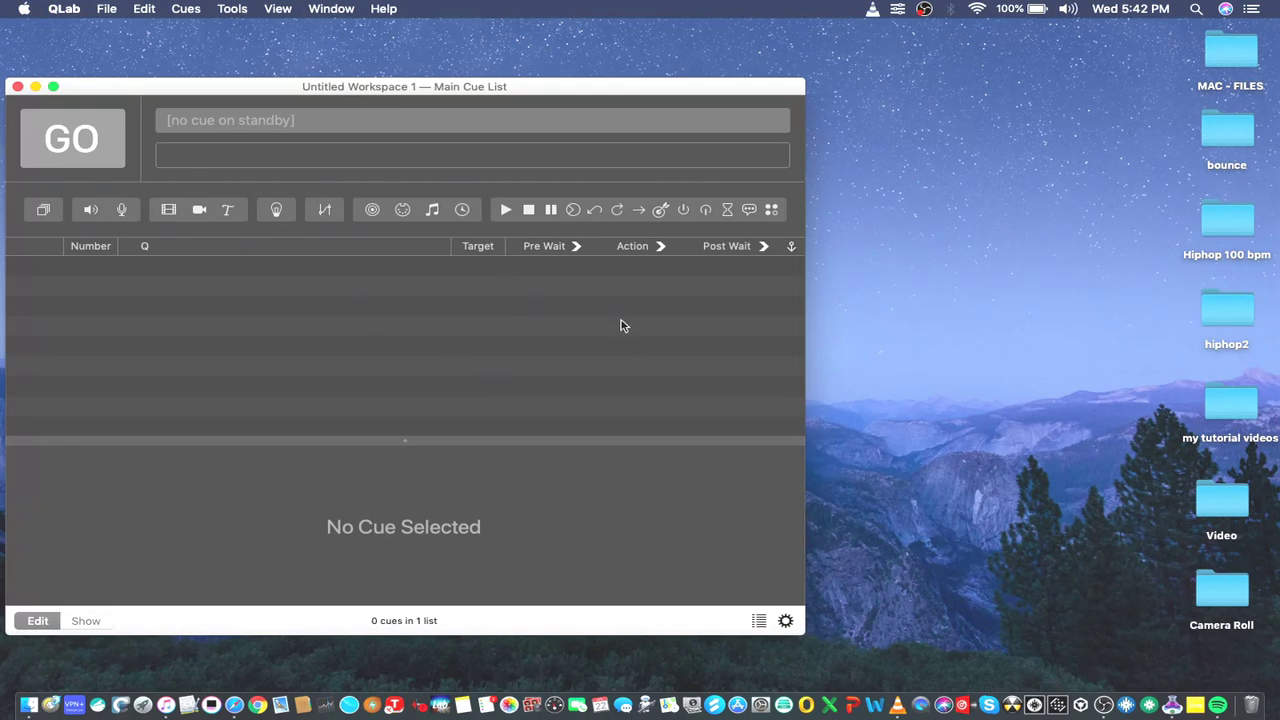
Switch focus back and forth between the desktop and the QLab workspace.
left_click(942, 180)
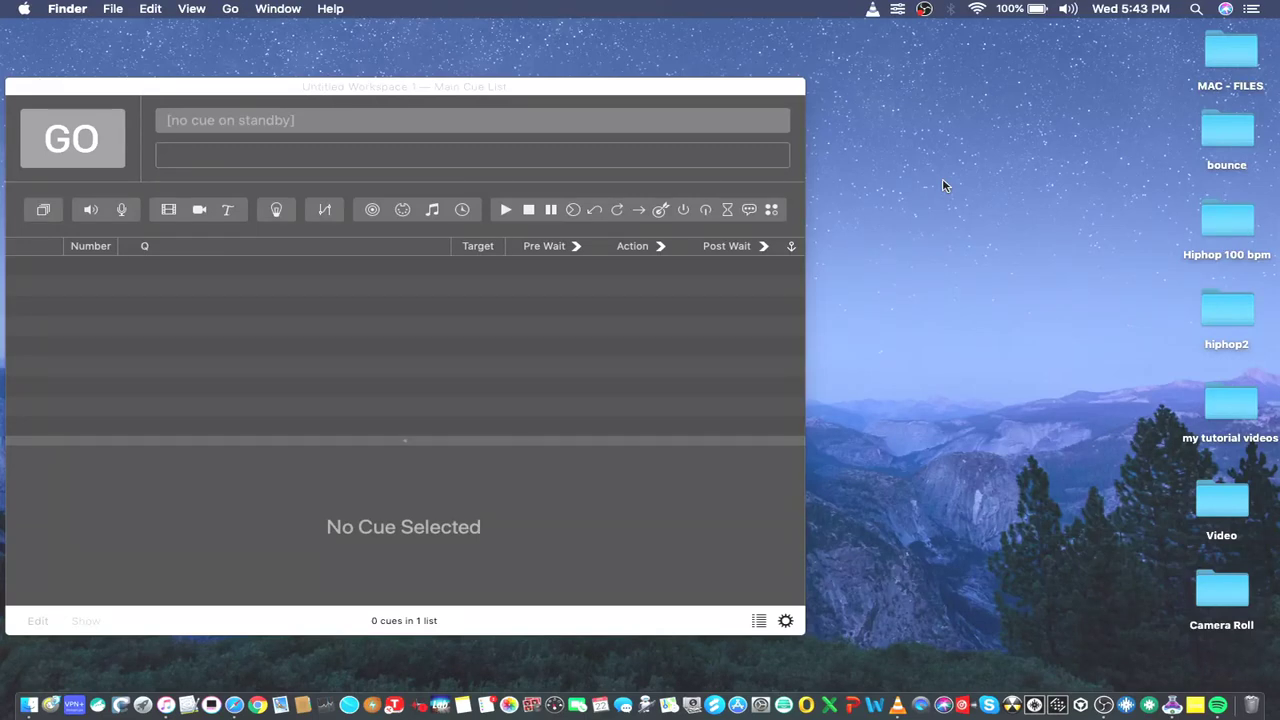
left_click(508, 331)
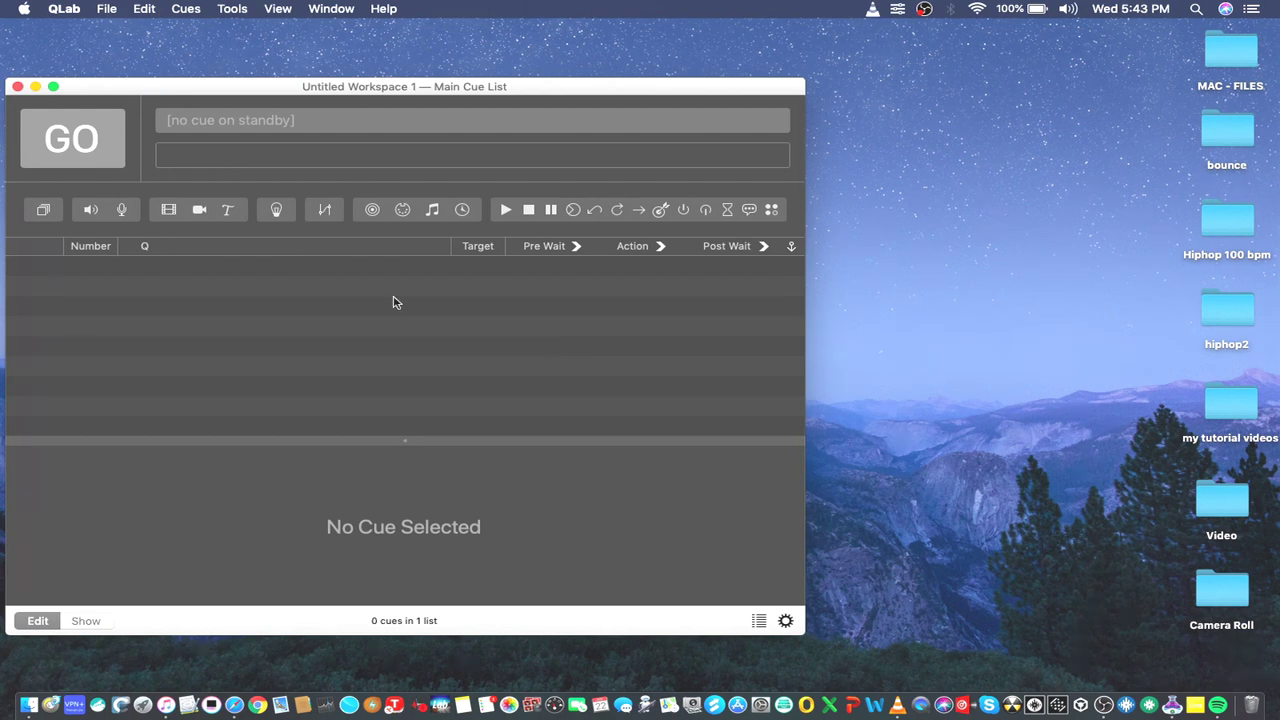
left_click(929, 311)
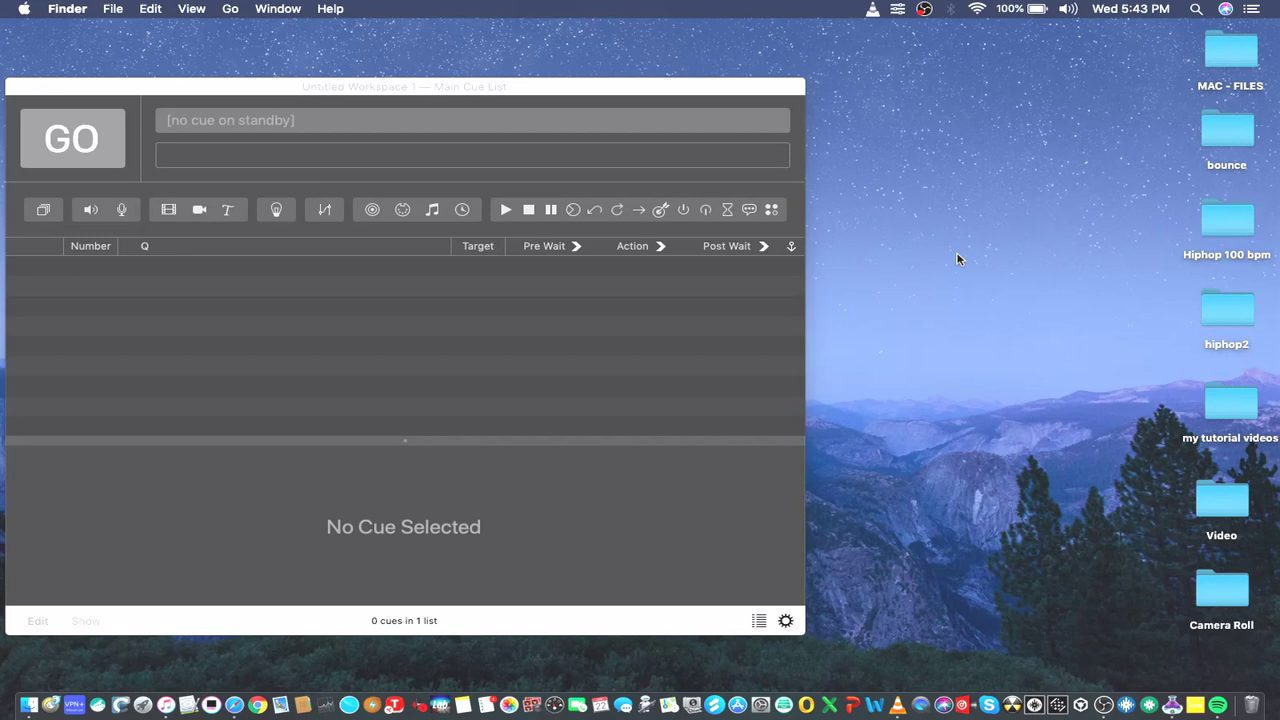
left_click(714, 278)
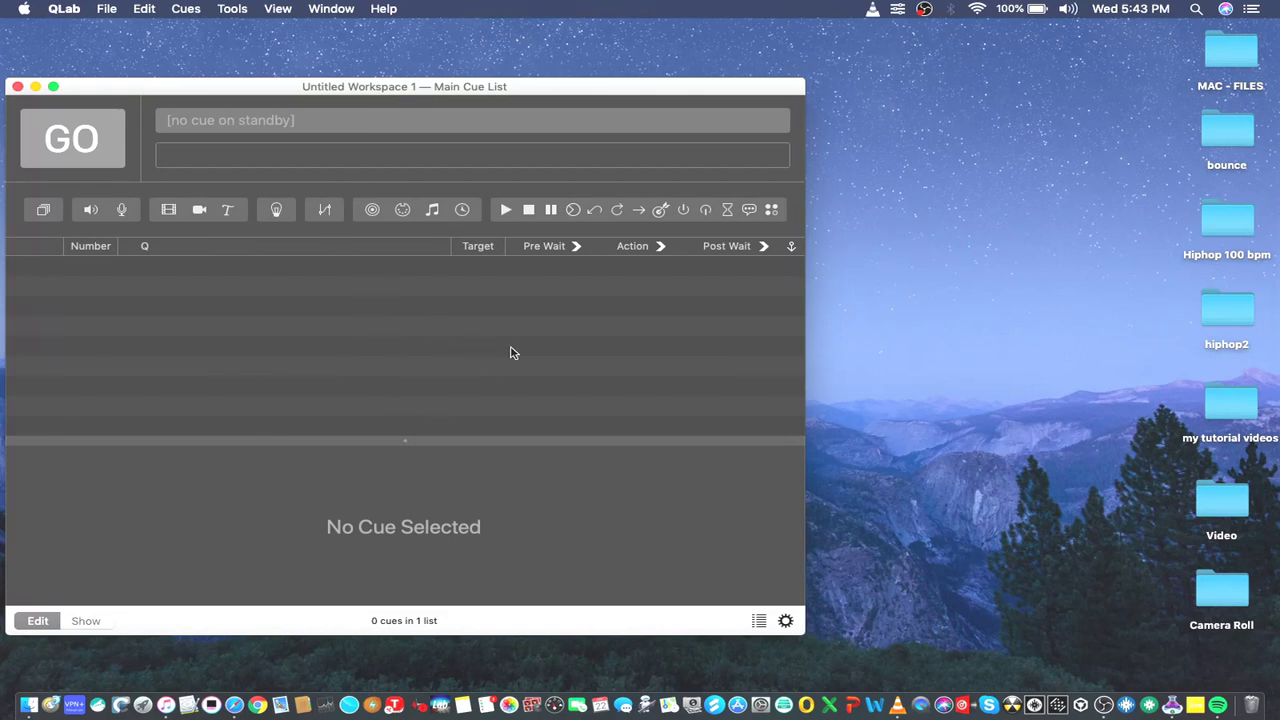
left_click(975, 333)
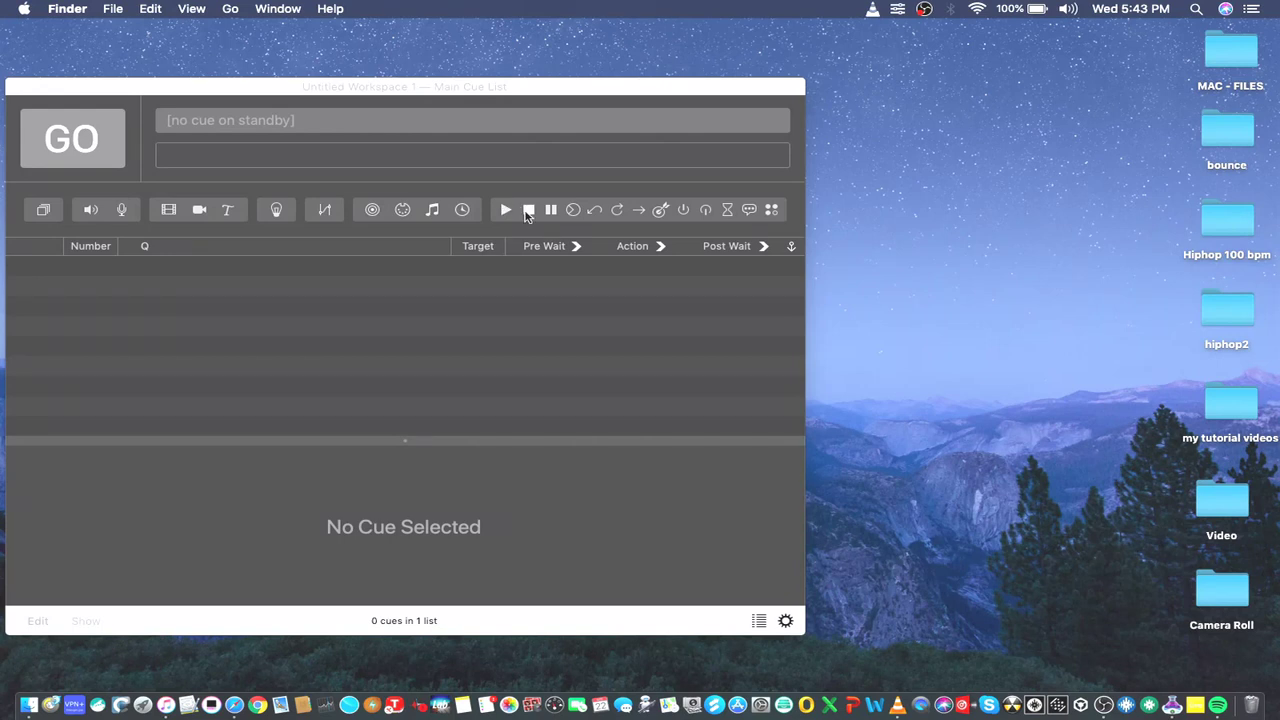
left_click(253, 315)
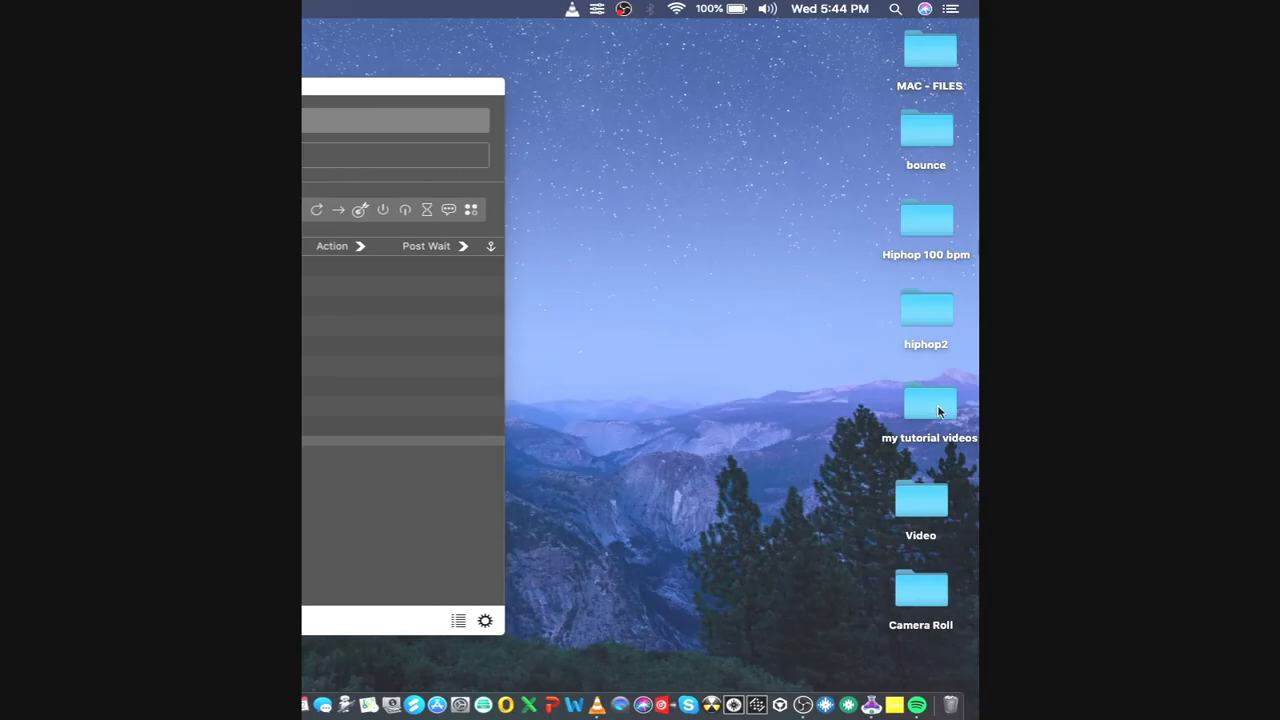
Preview the MP3s in my tutorial videos > youtube tracks, then add Bluesed_and_Abused.mp3 as cue 1.
double_click(941, 410)
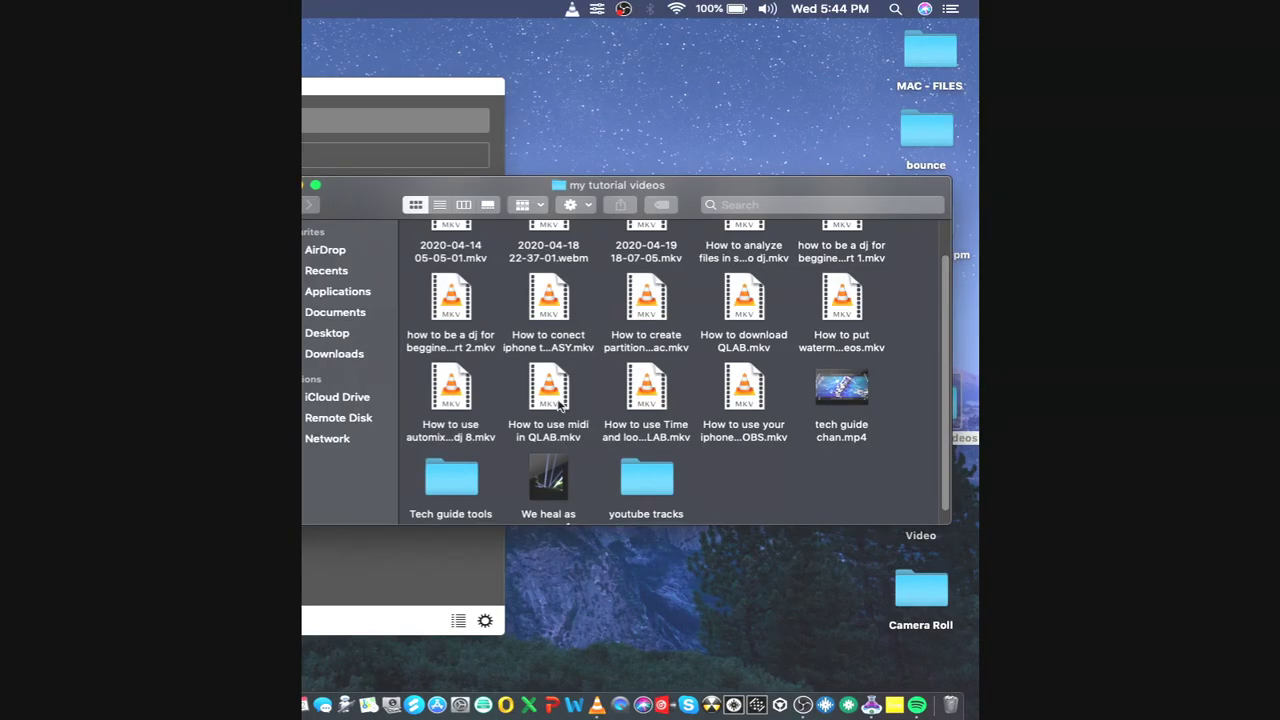
double_click(646, 480)
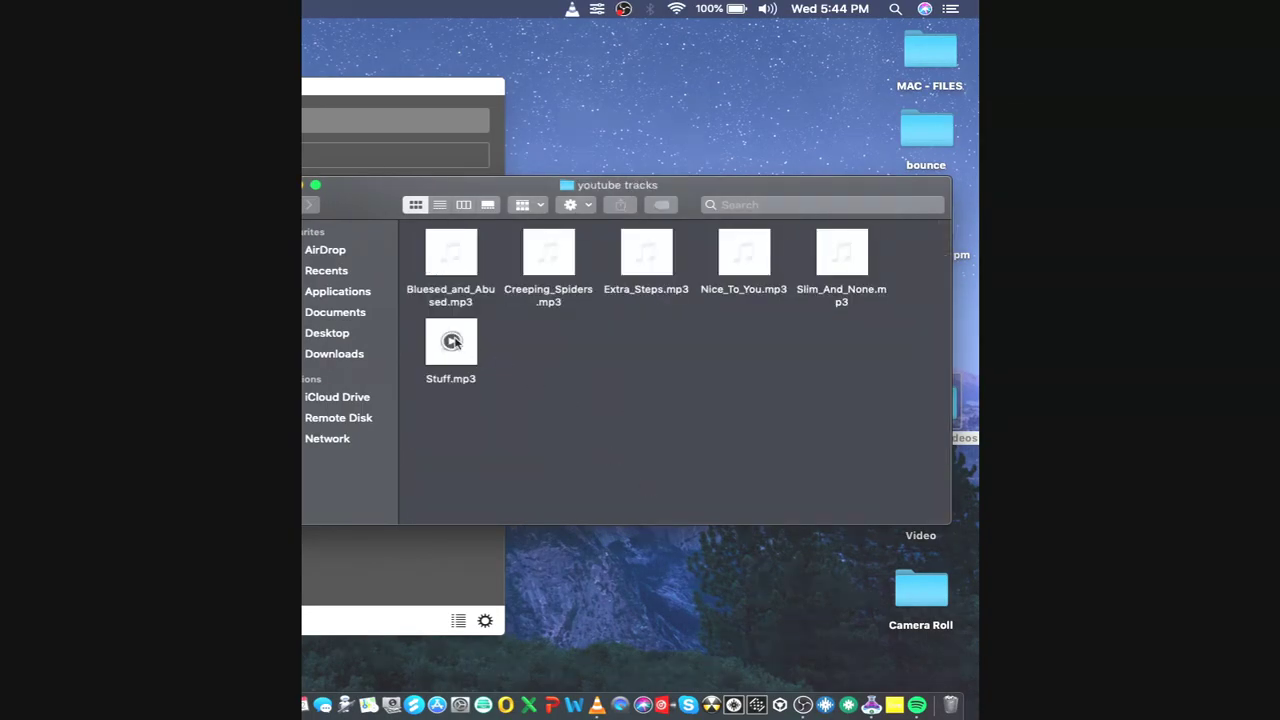
left_click(451, 342)
left_click(549, 251)
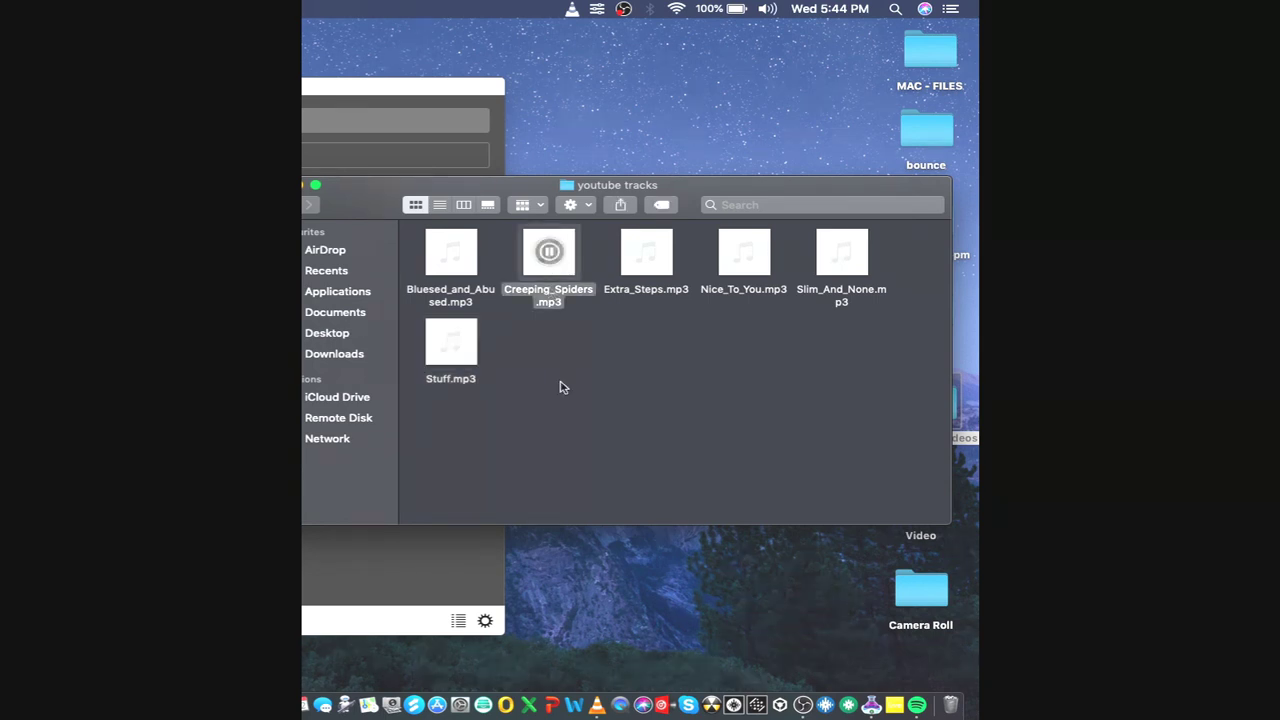
left_click(589, 343)
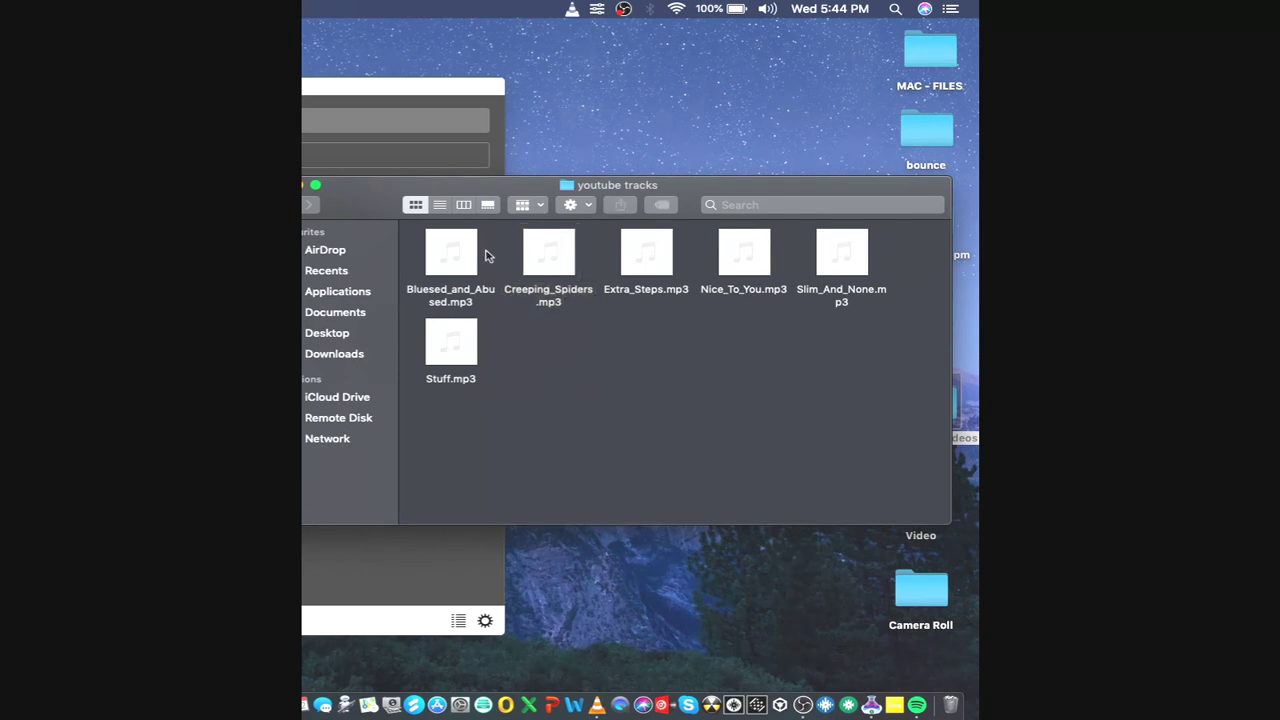
left_click(446, 254)
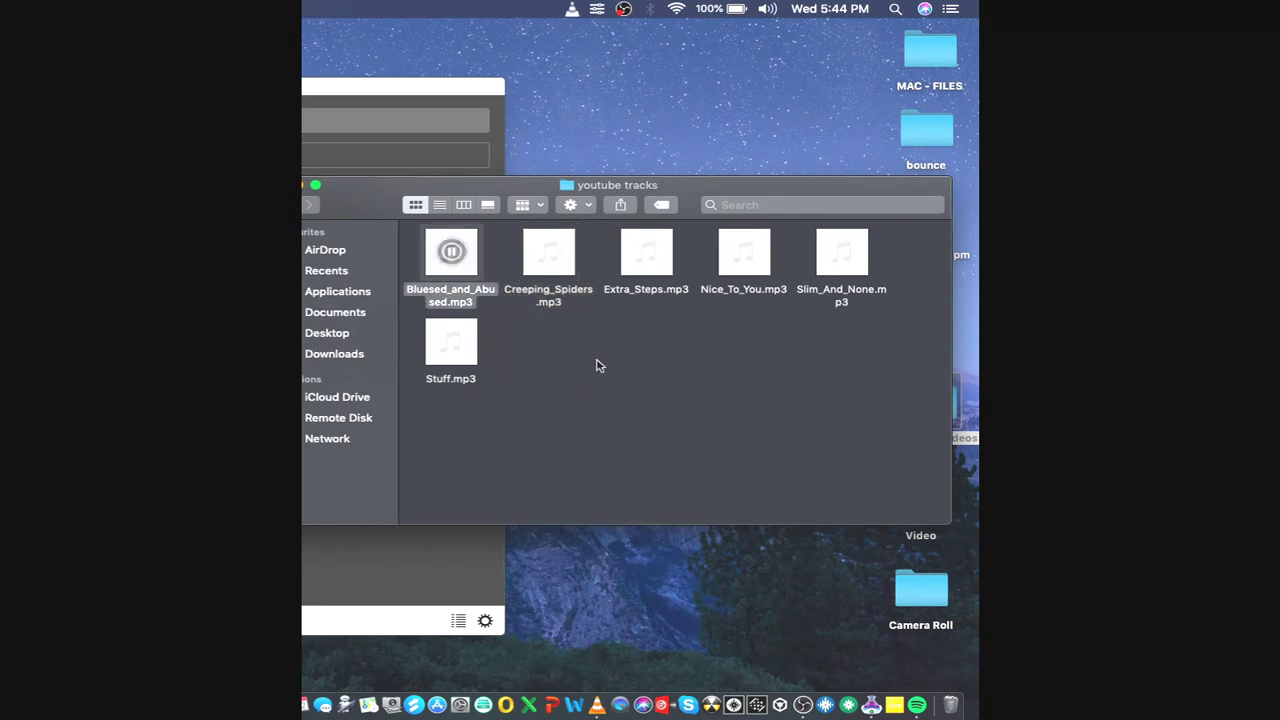
left_click(598, 361)
left_click_drag(451, 252, 160, 300)
Close the Finder window, add a stop cue as cue 2, and target it at cue 1.
left_click(580, 185)
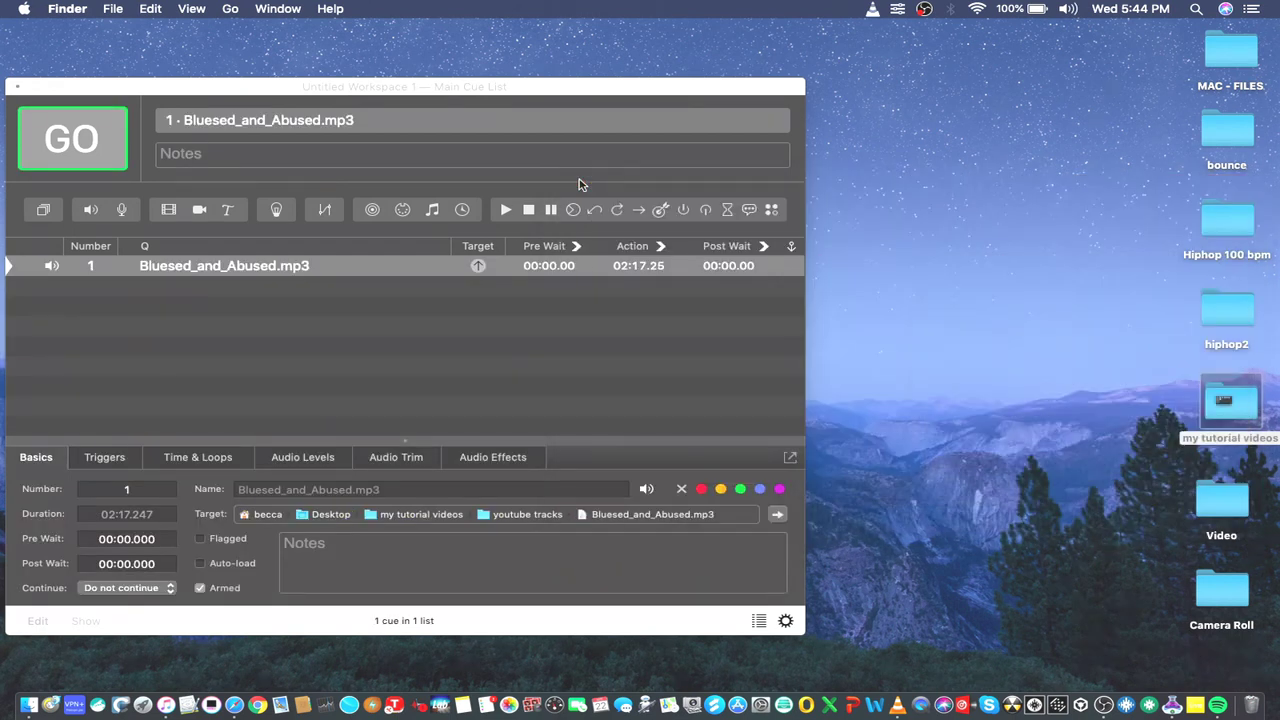
left_click(583, 310)
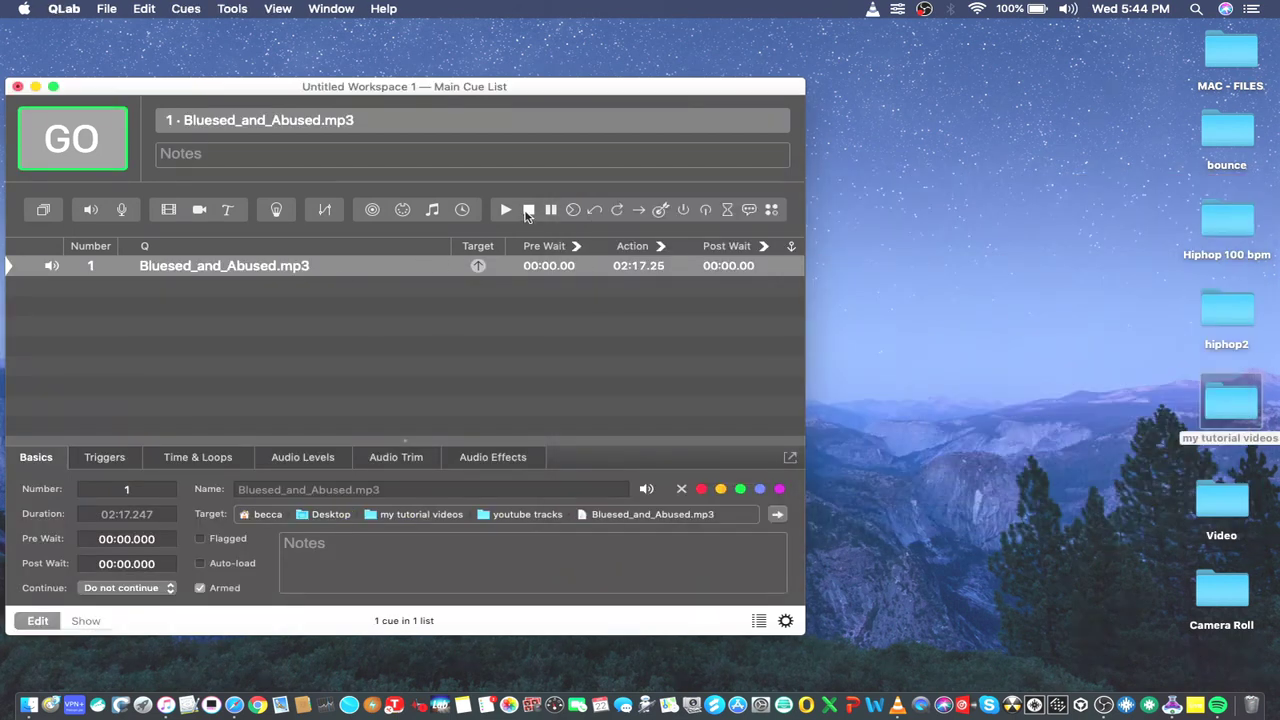
left_click_drag(528, 209, 402, 314)
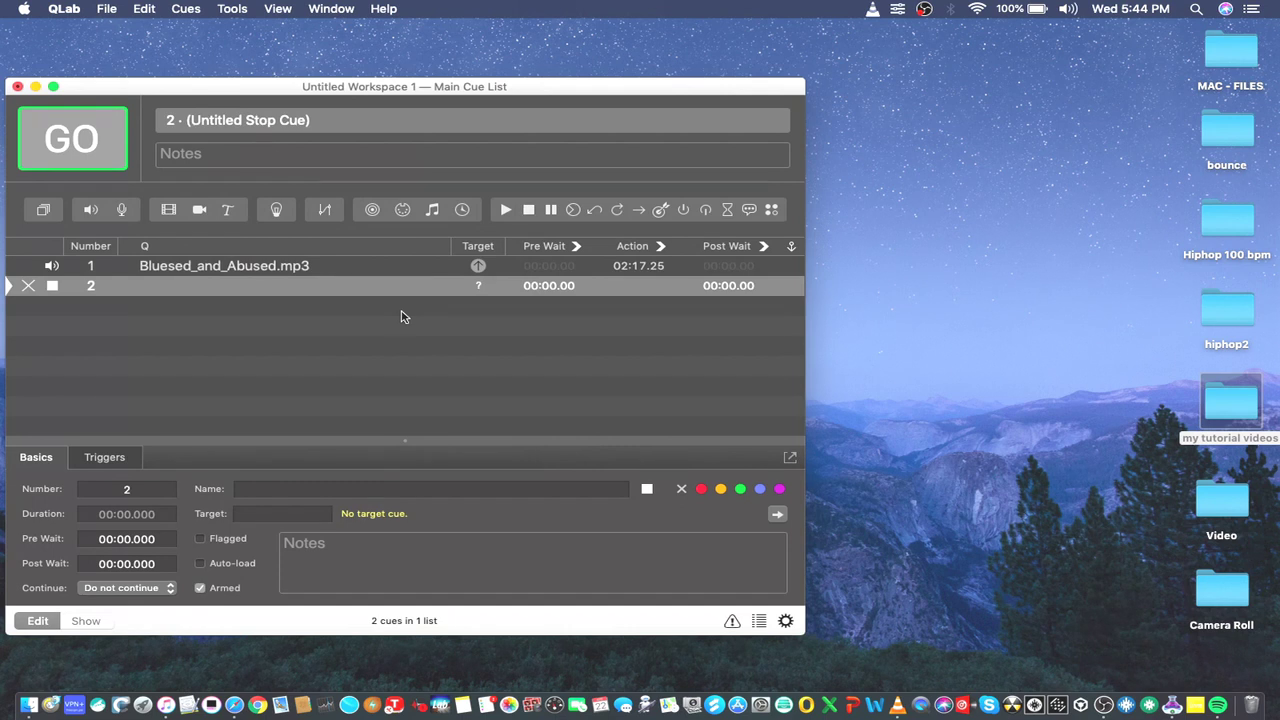
left_click(286, 268)
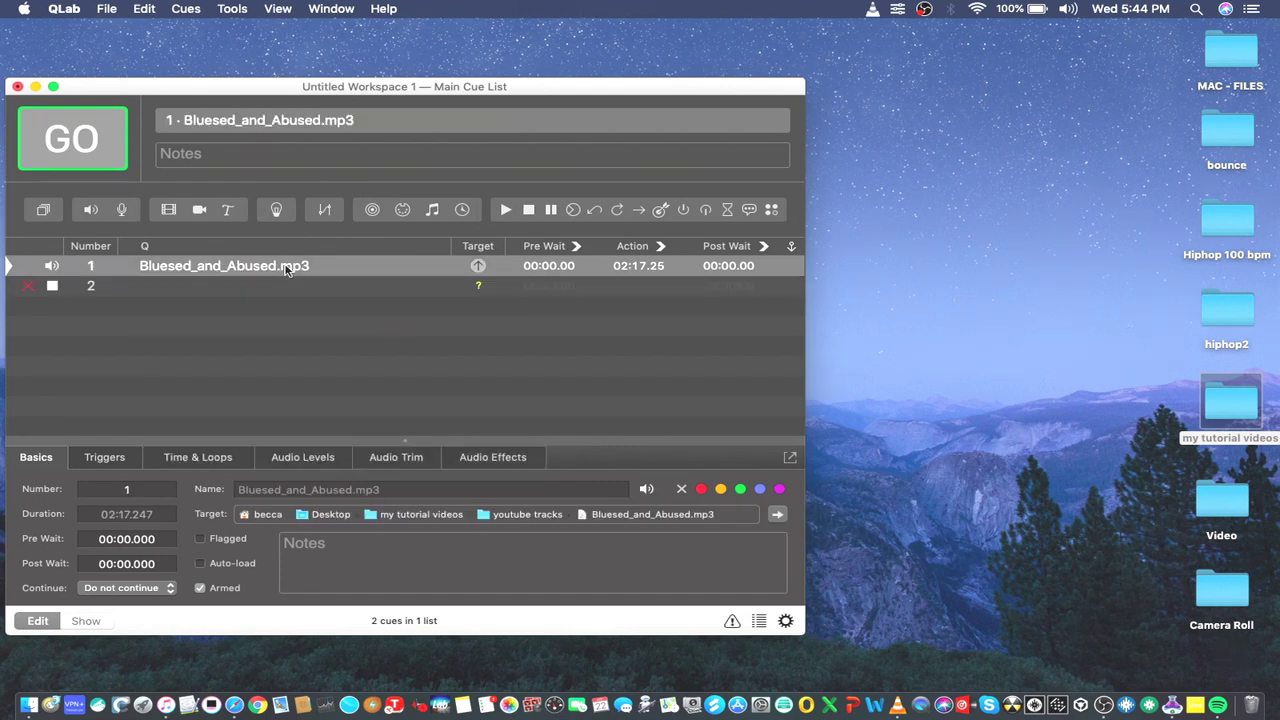
left_click_drag(285, 268, 284, 291)
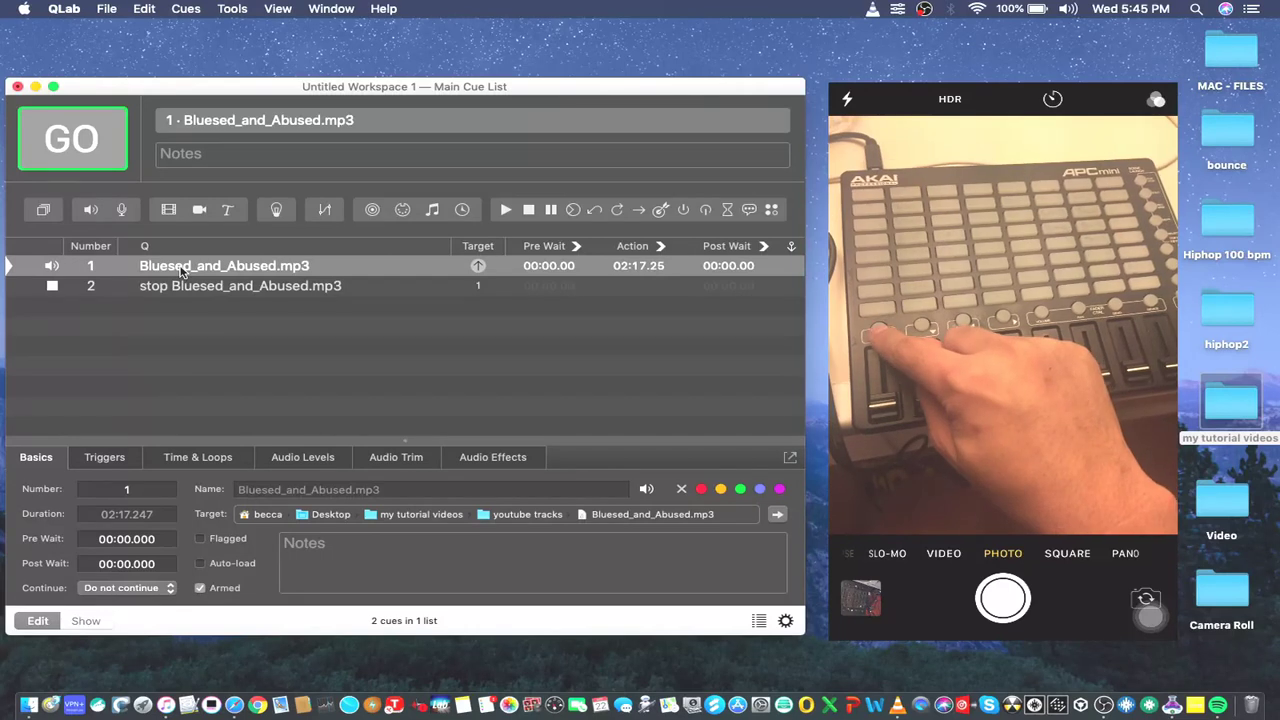
left_click(160, 292)
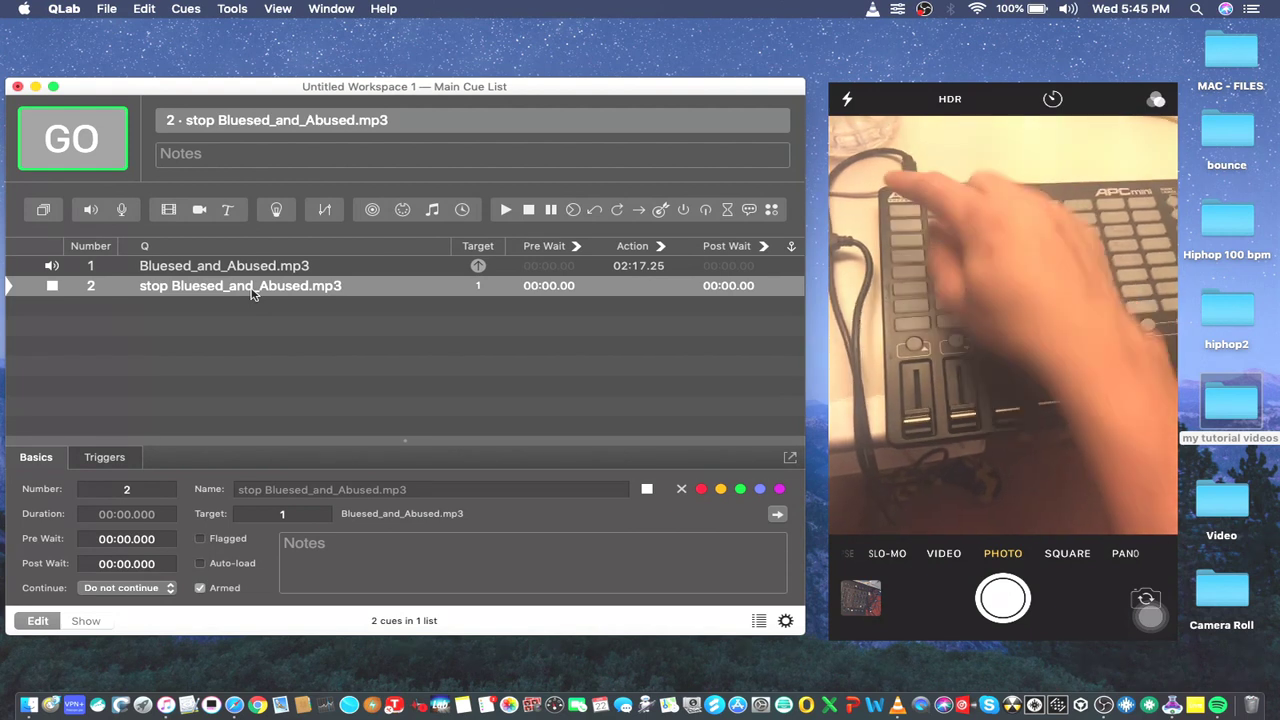
Select cue 1 Bluesed_and_Abused.mp3 so it stands by with its Basics tab showing.
left_click(232, 266)
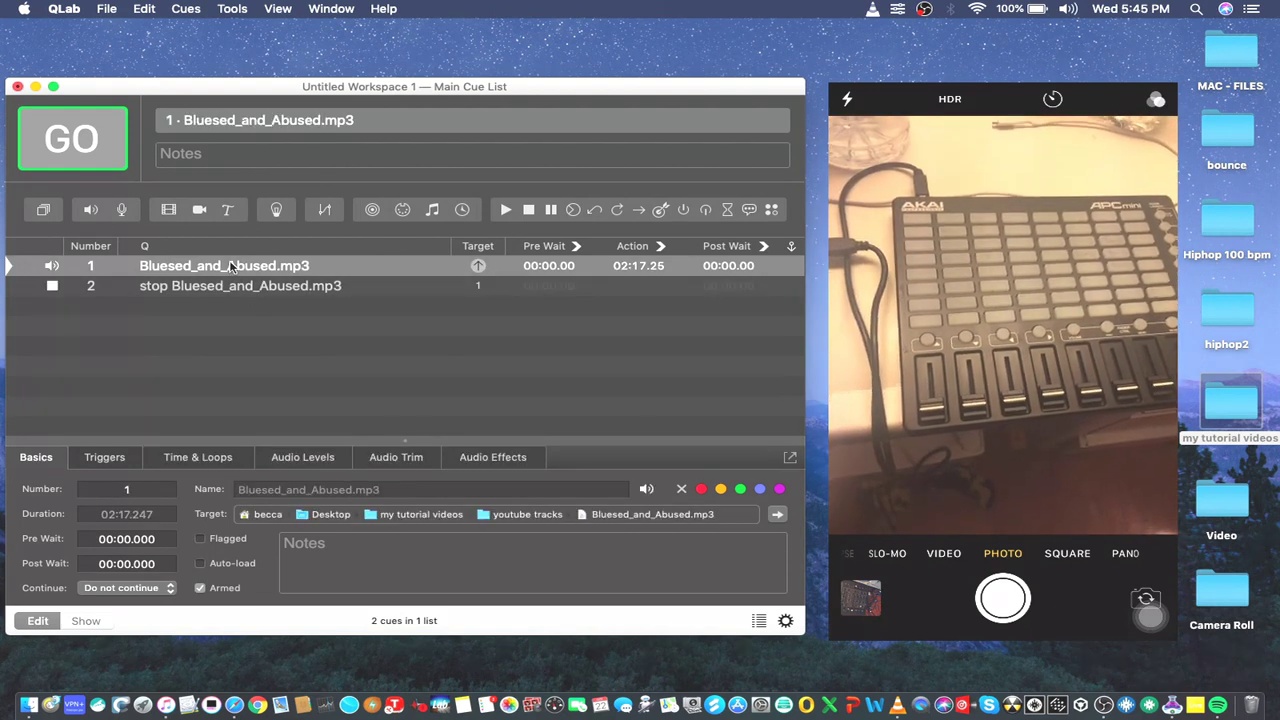
left_click(245, 318)
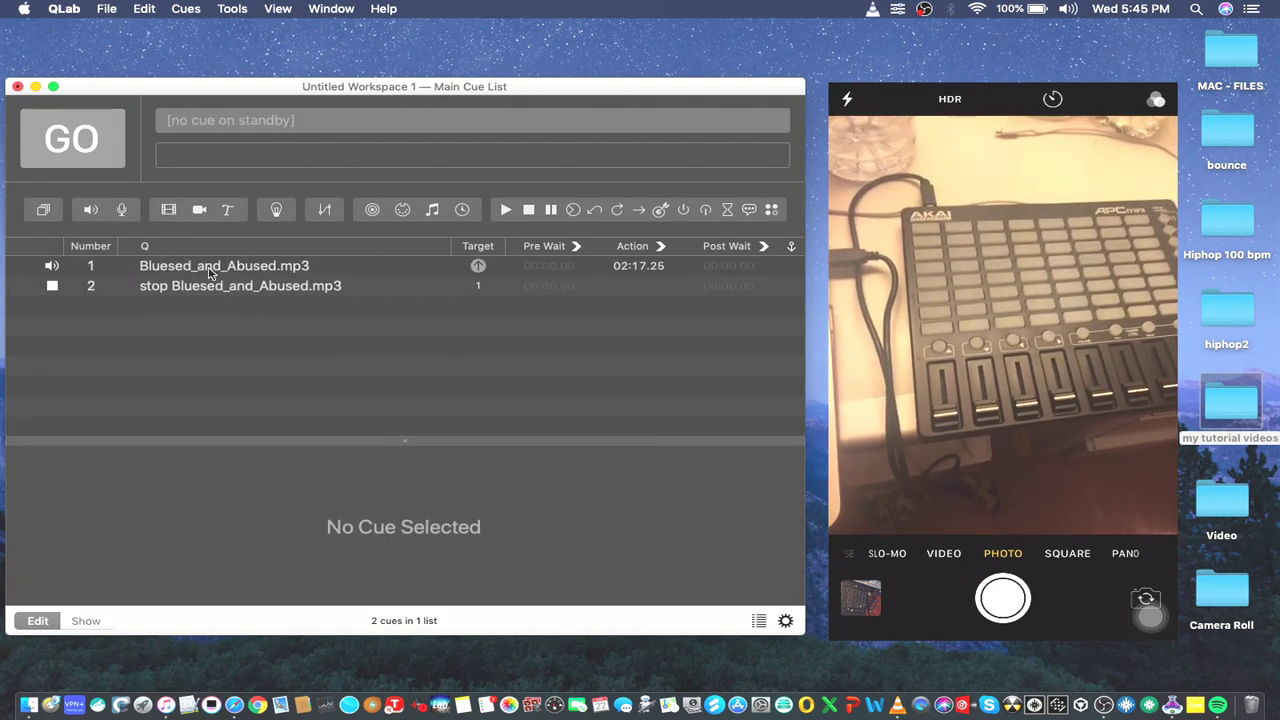
left_click(210, 268)
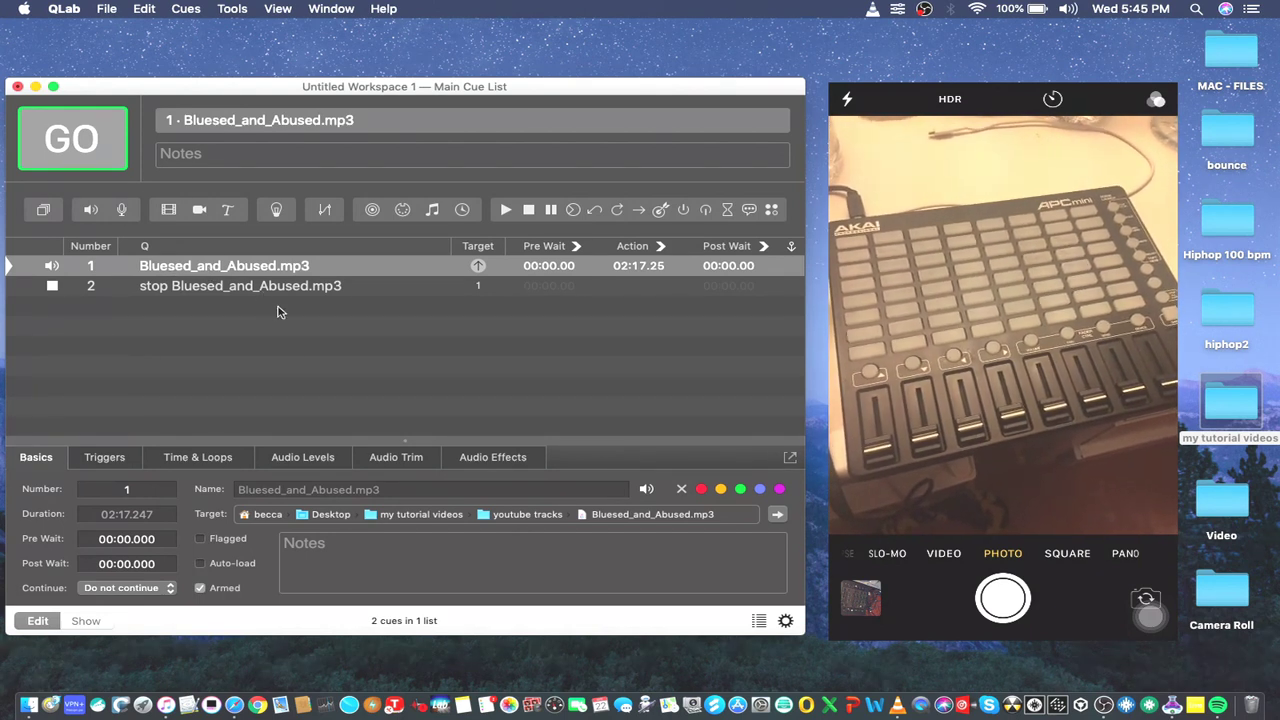
left_click(288, 368)
left_click(230, 271)
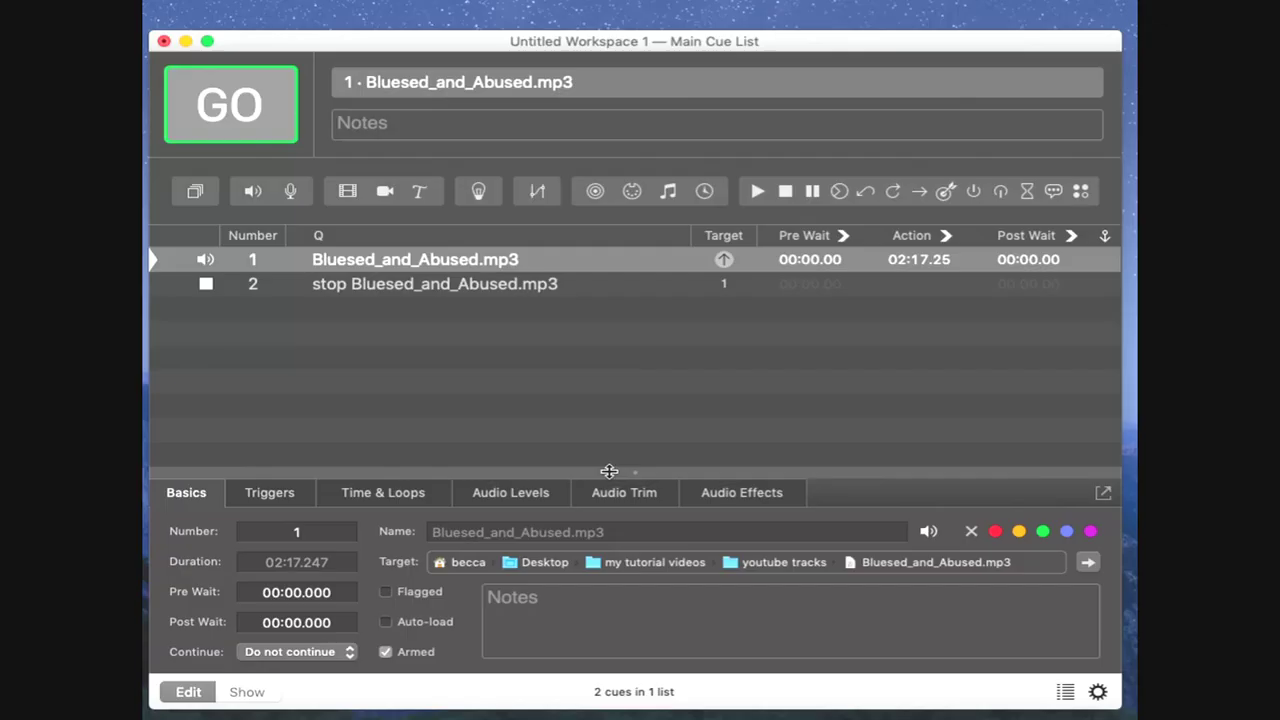
Enable cue 1's MIDI trigger and capture Note On 56, velocity 127, from the APC mini.
left_click(277, 498)
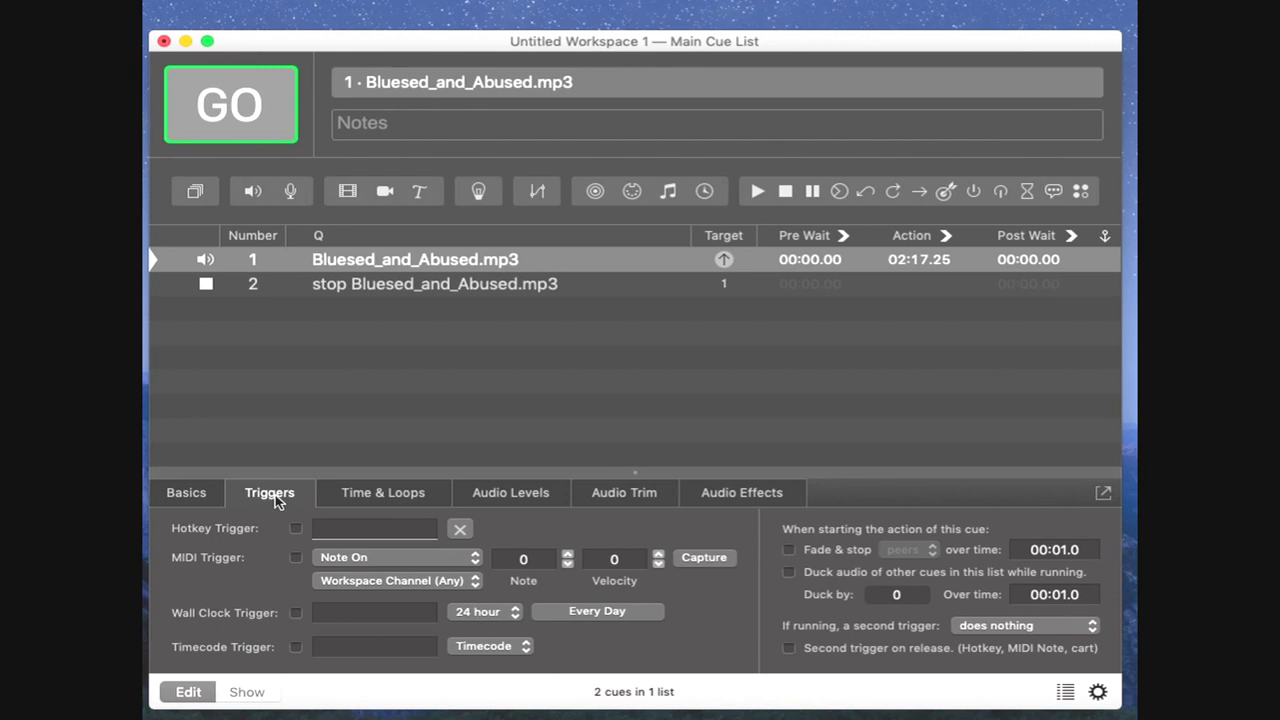
left_click(296, 559)
left_click(697, 562)
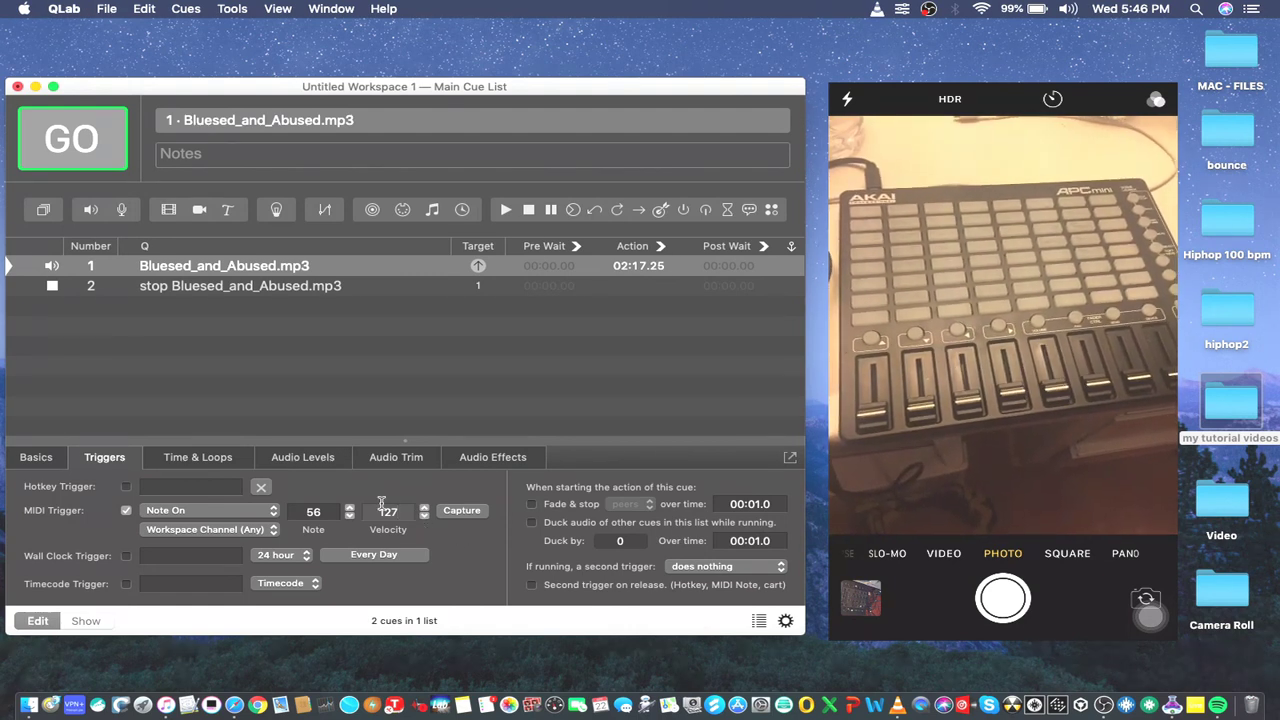
left_click(184, 290)
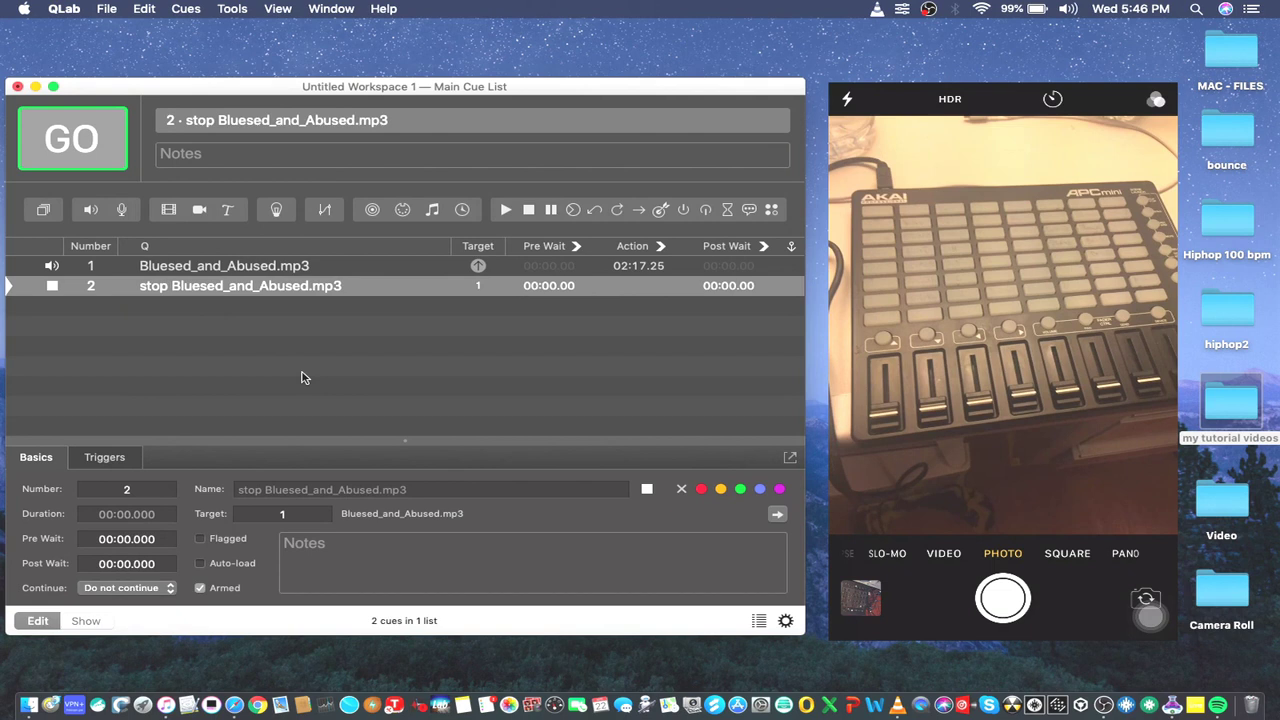
left_click(341, 432)
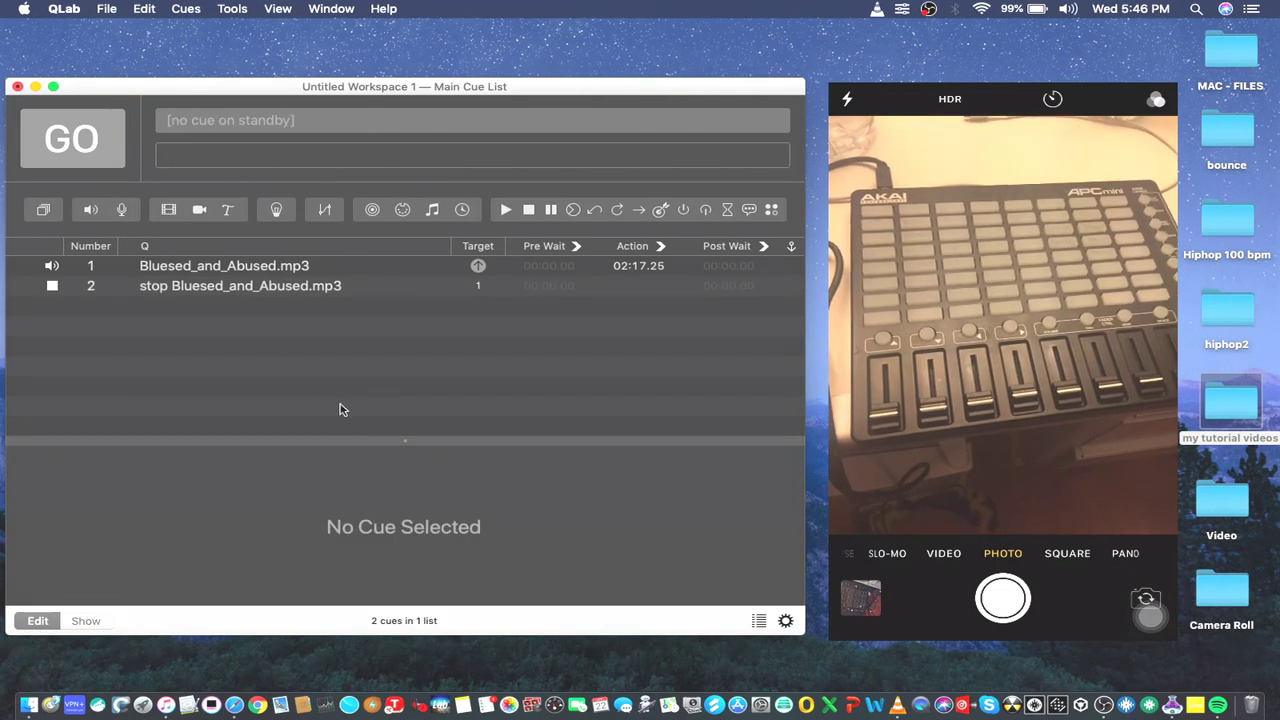
left_click(198, 268)
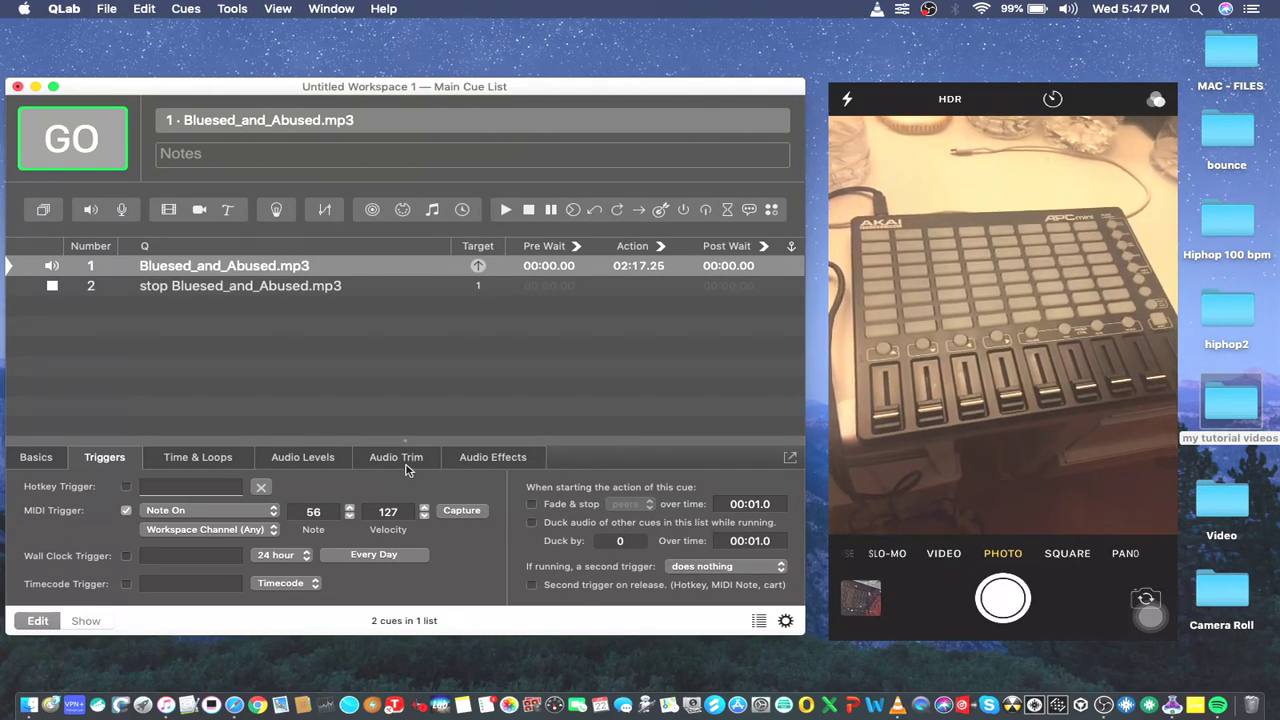
left_click(463, 511)
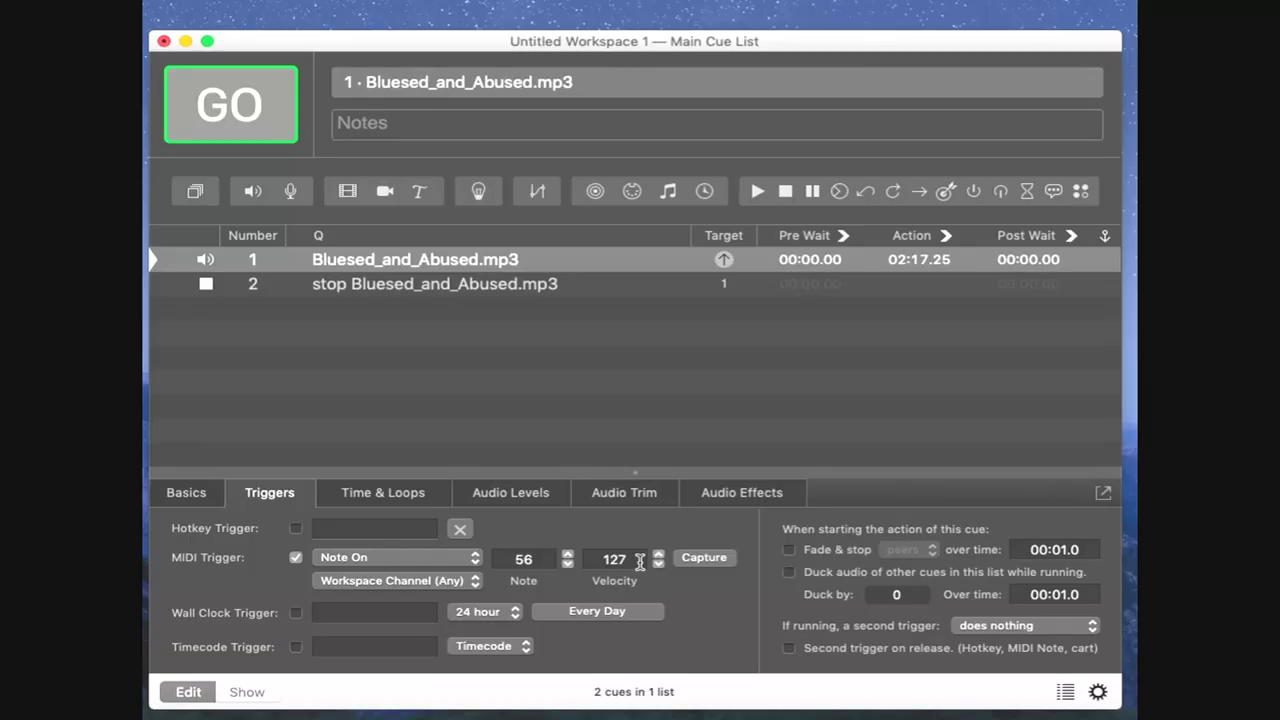
Reset the trigger's velocity and note to 0, then recapture note 56 from the controller.
left_click(408, 513)
key("BackSpace")
key("BackSpace")
key("BackSpace")
type("0")
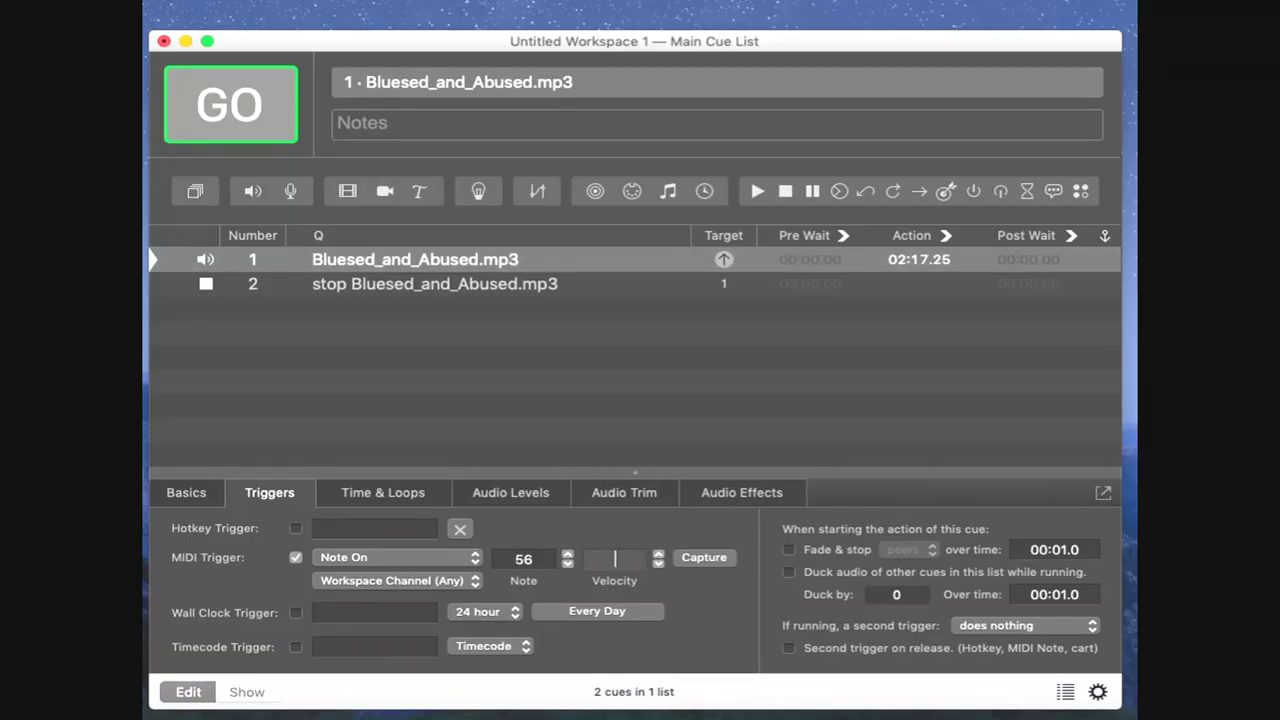
key("Return")
left_click(538, 559)
key("BackSpace")
key("BackSpace")
type("0")
key("Return")
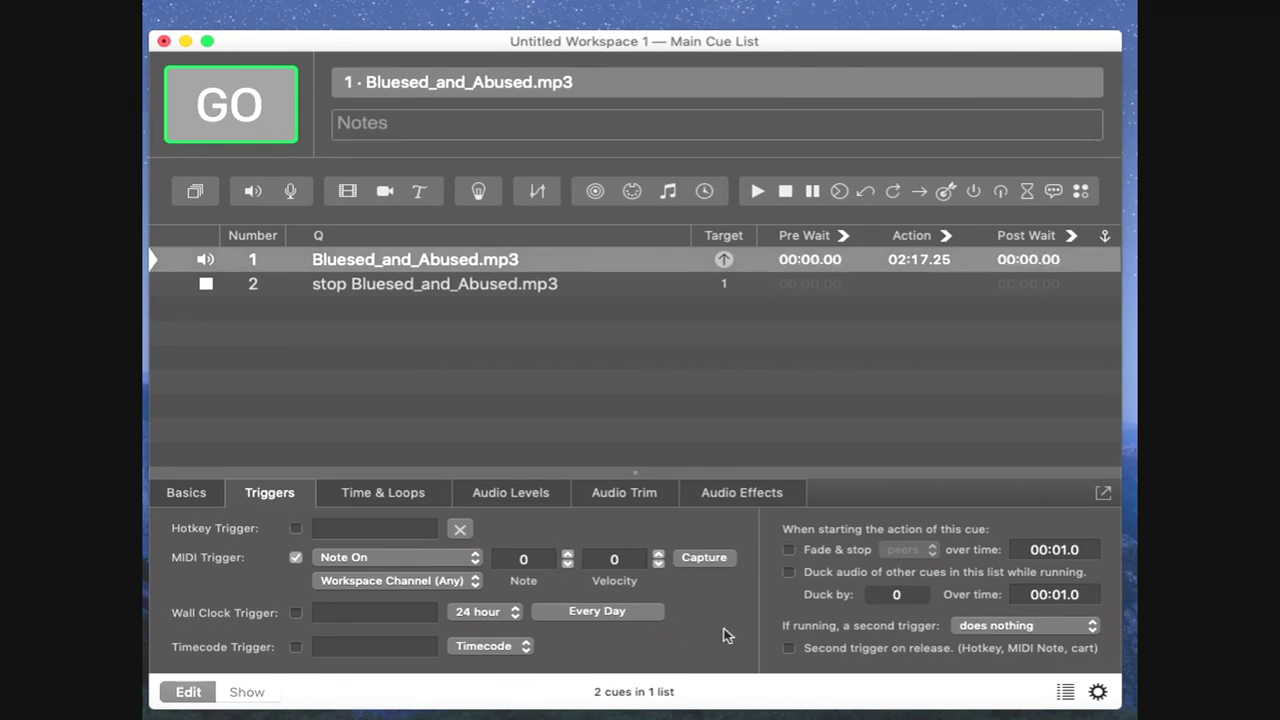
left_click(708, 560)
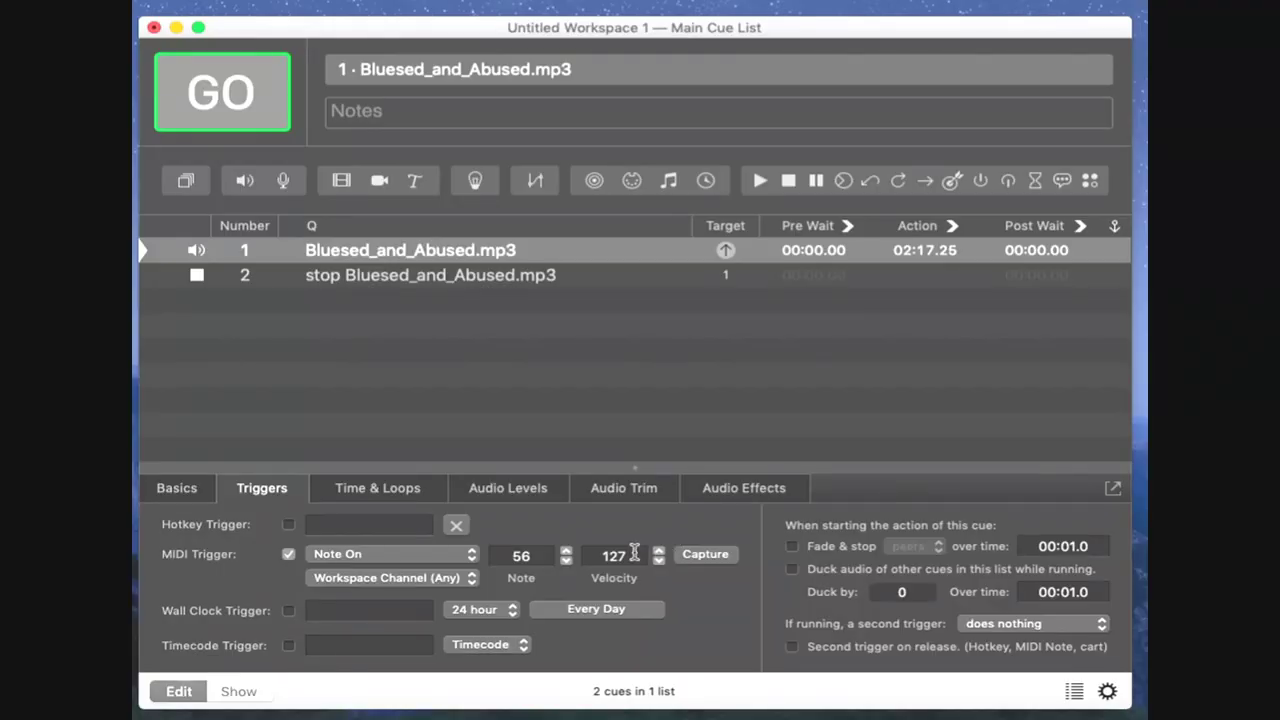
Lower the trigger velocity to 120.
left_click(633, 555)
key("BackSpace")
type("0")
key("Return")
Reselect cue 1 and change its Note On 56 trigger velocity back to 127.
left_click(757, 388)
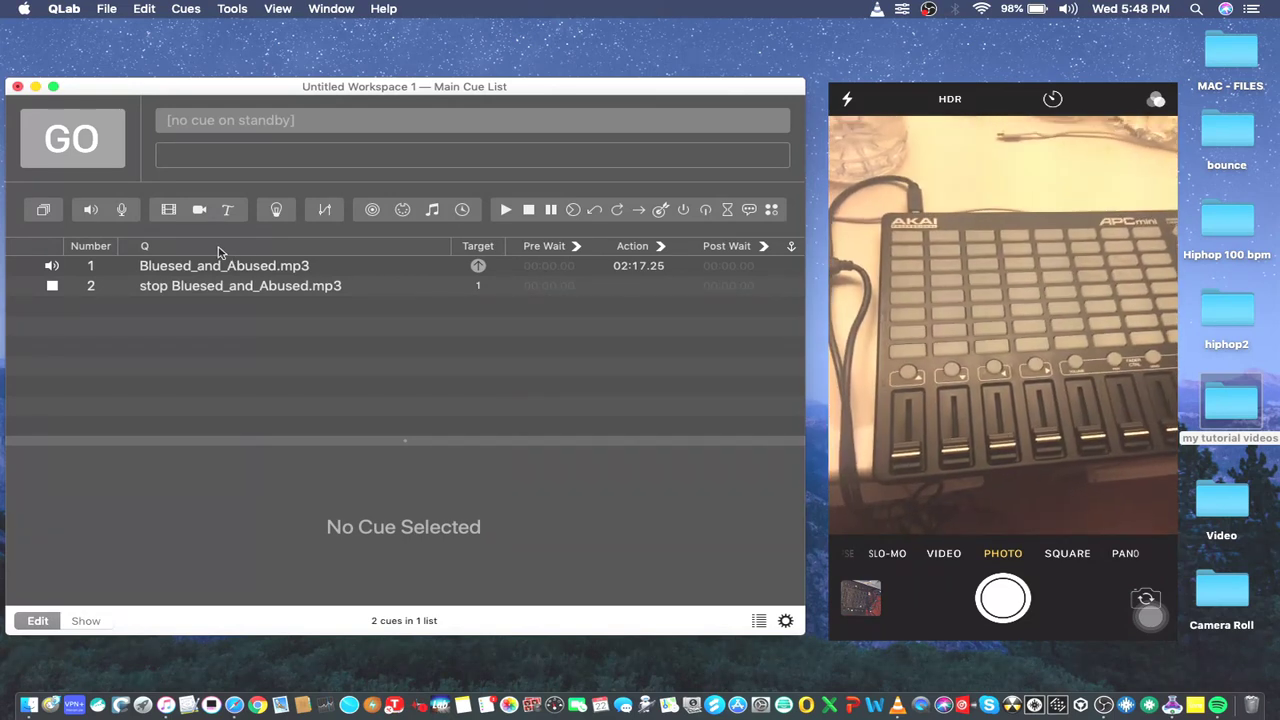
left_click(236, 272)
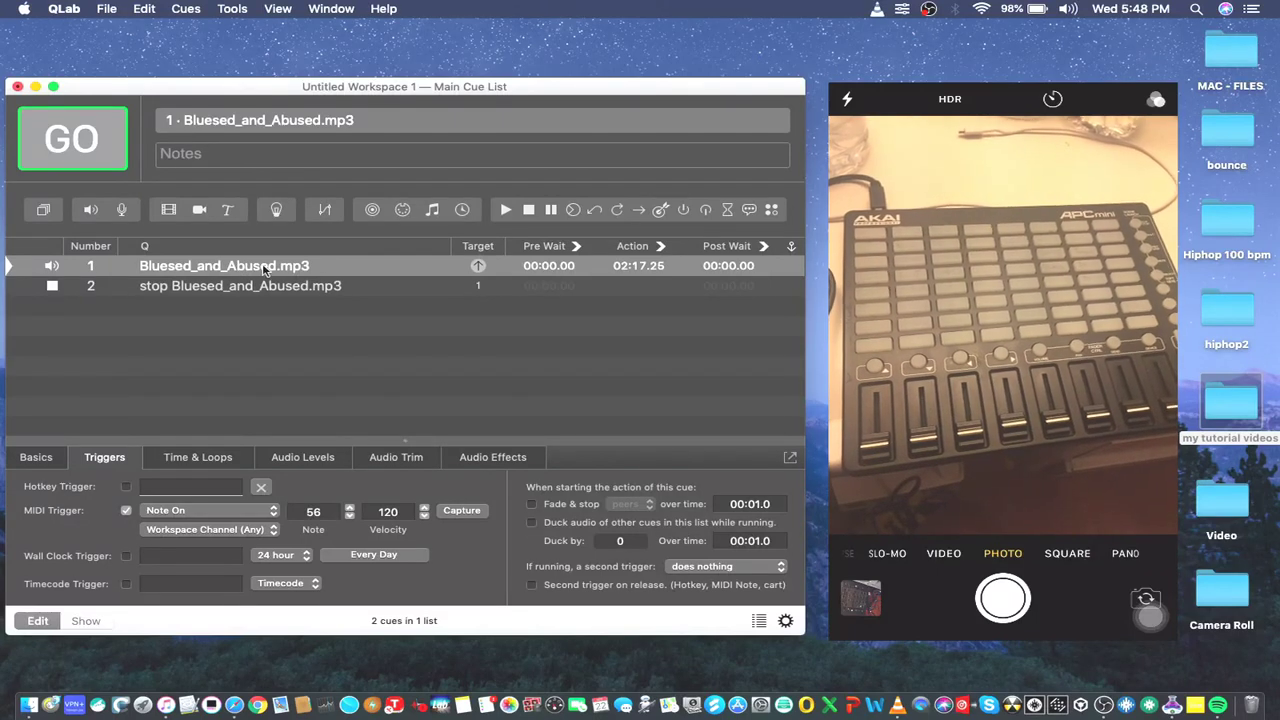
left_click(409, 510)
key("BackSpace")
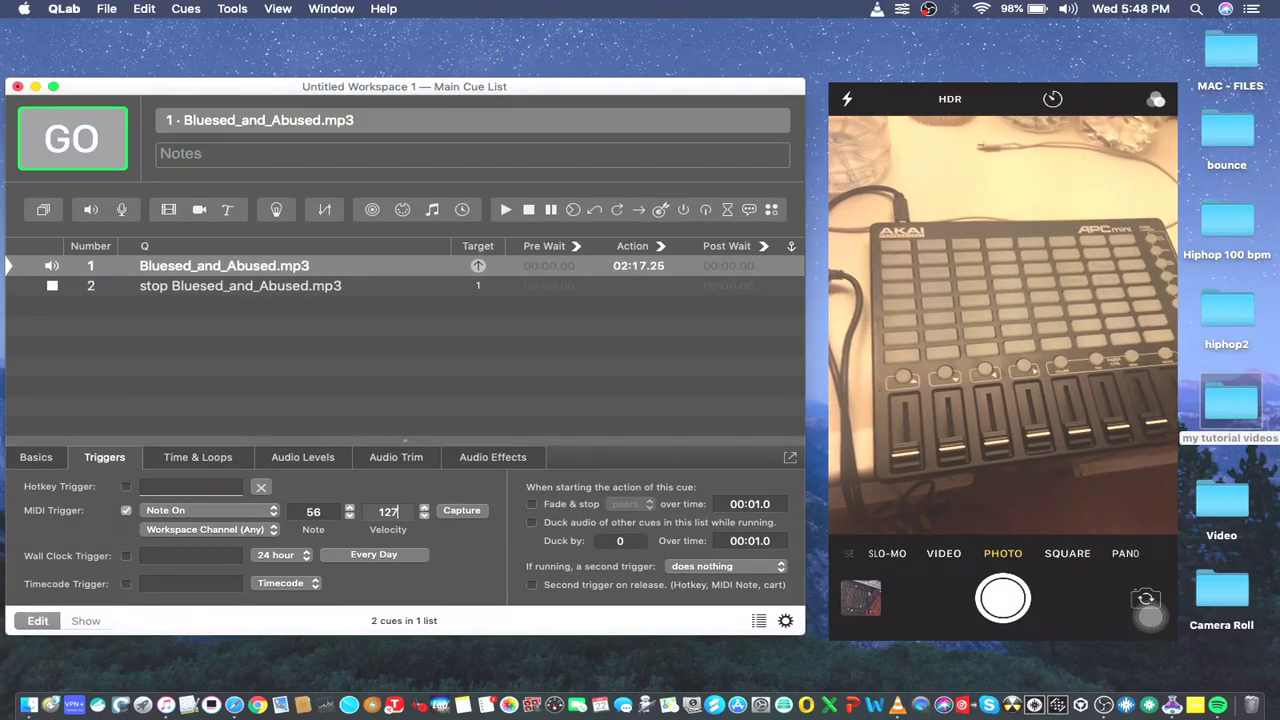
type("7")
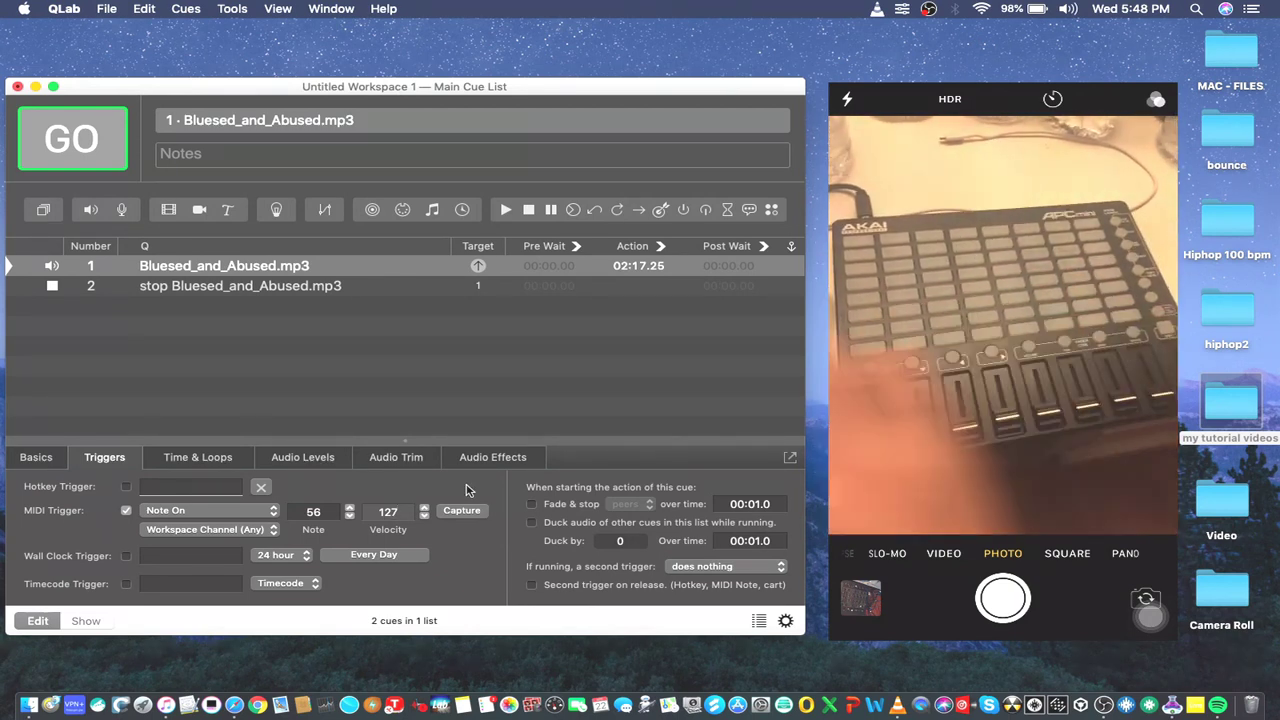
key("Return")
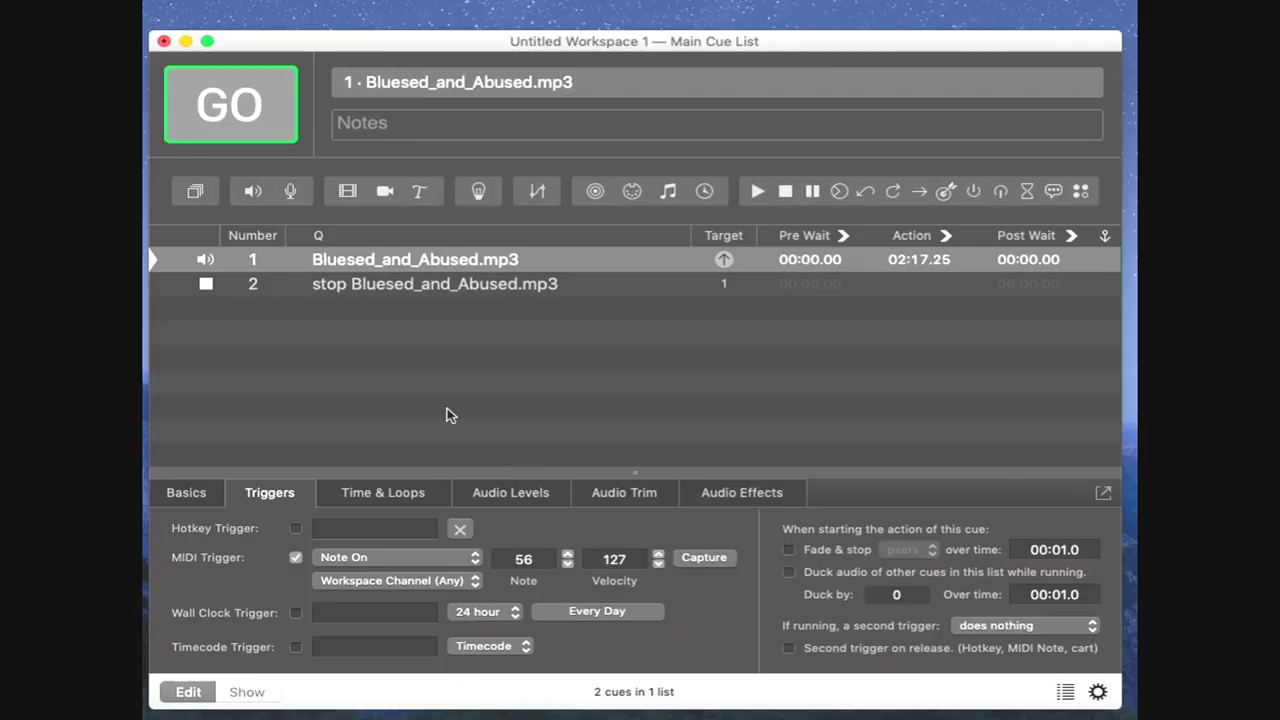
Give stop cue 2 an enabled MIDI trigger captured as Note On 64, velocity 127.
left_click(178, 285)
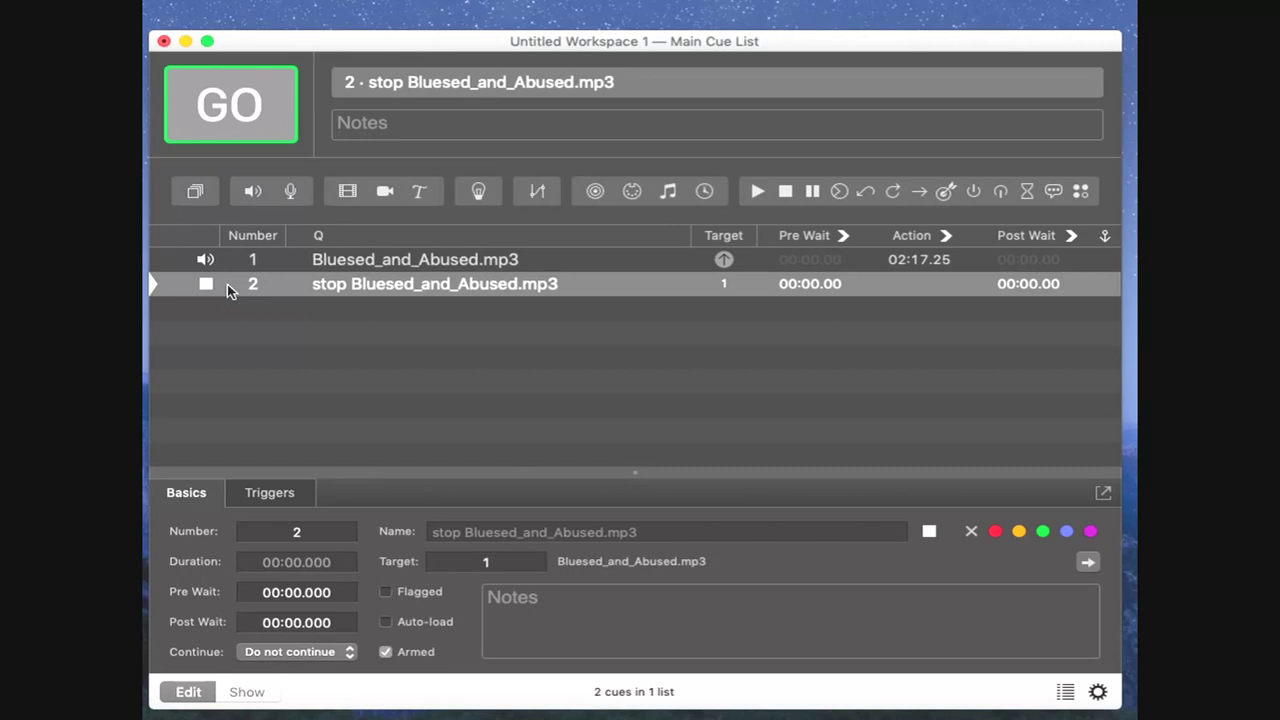
left_click(266, 496)
left_click(295, 557)
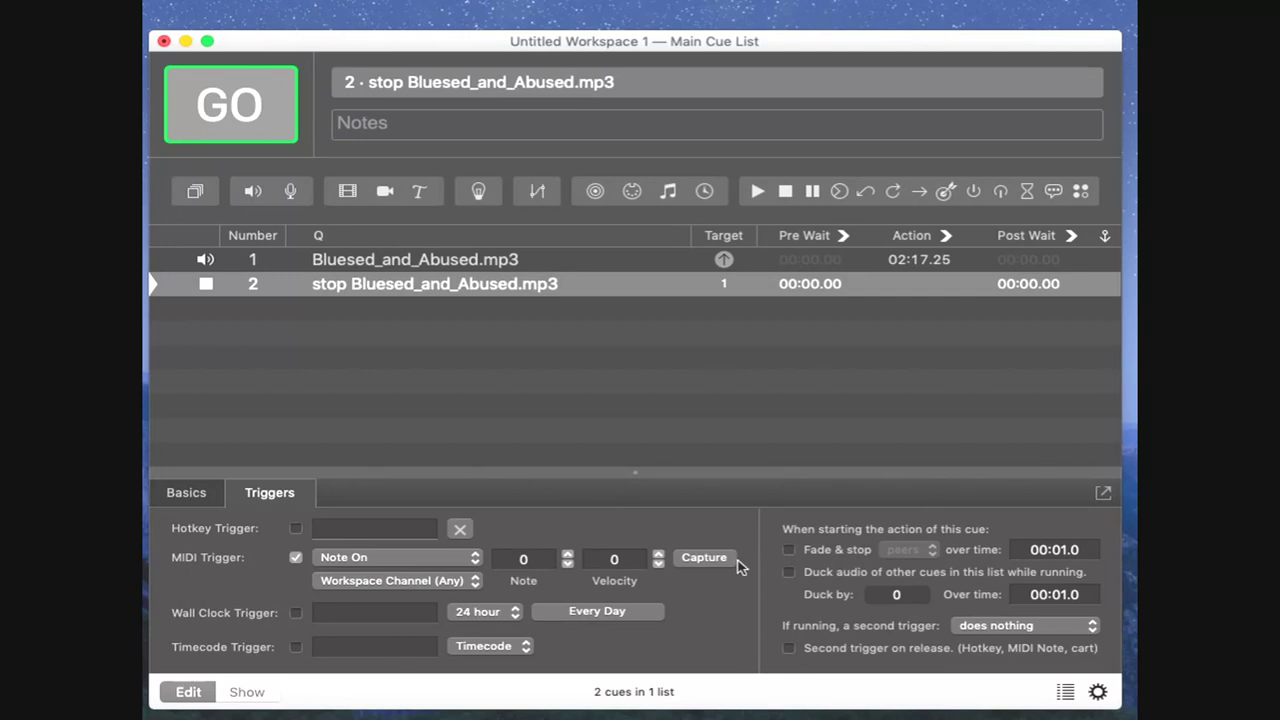
left_click(707, 563)
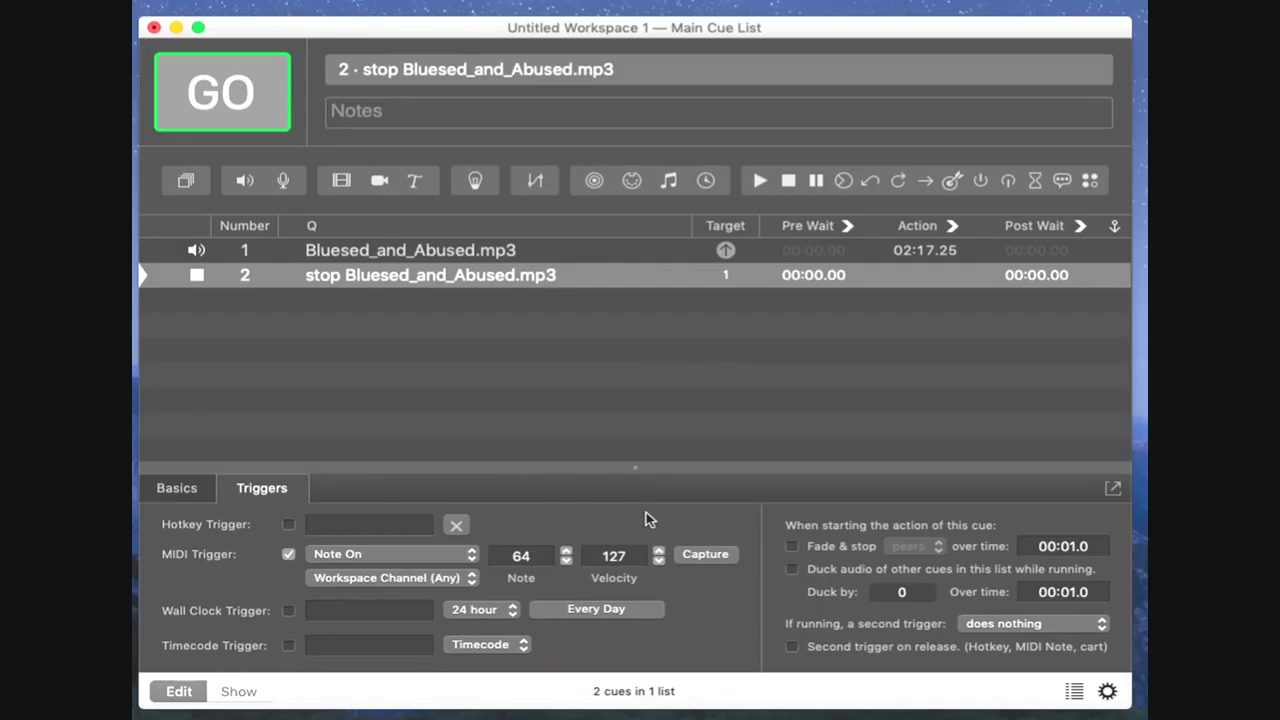
Reselect cue 1 and capture a fader move, making its trigger Control Change 48, value 125.
left_click(574, 251)
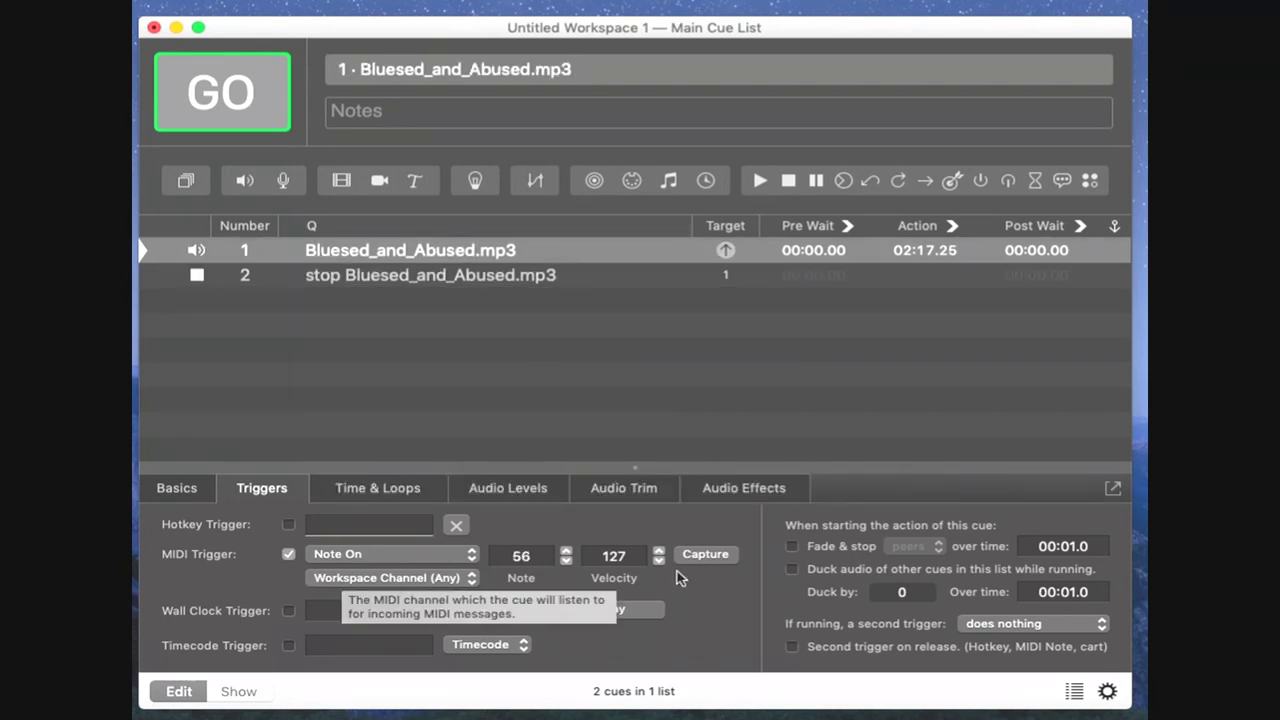
left_click(722, 559)
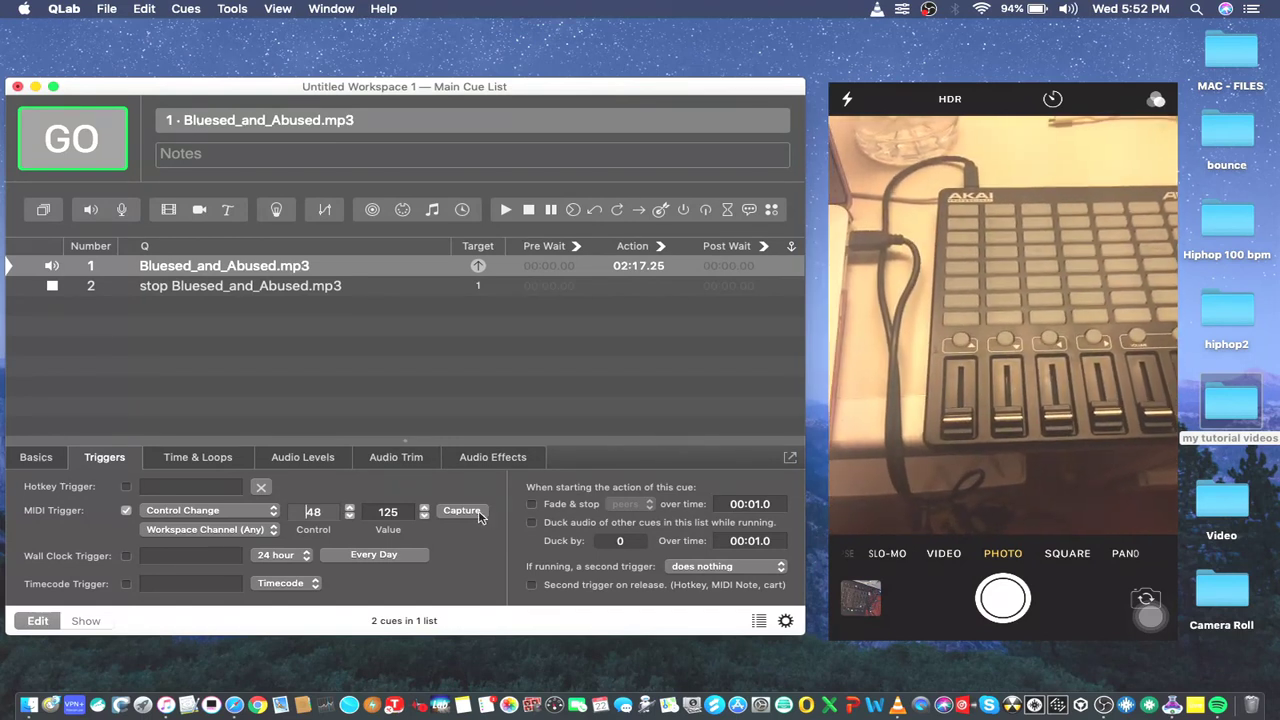
Recapture the fader so cue 1's Control Change 48 trigger value becomes 82.
left_click(474, 518)
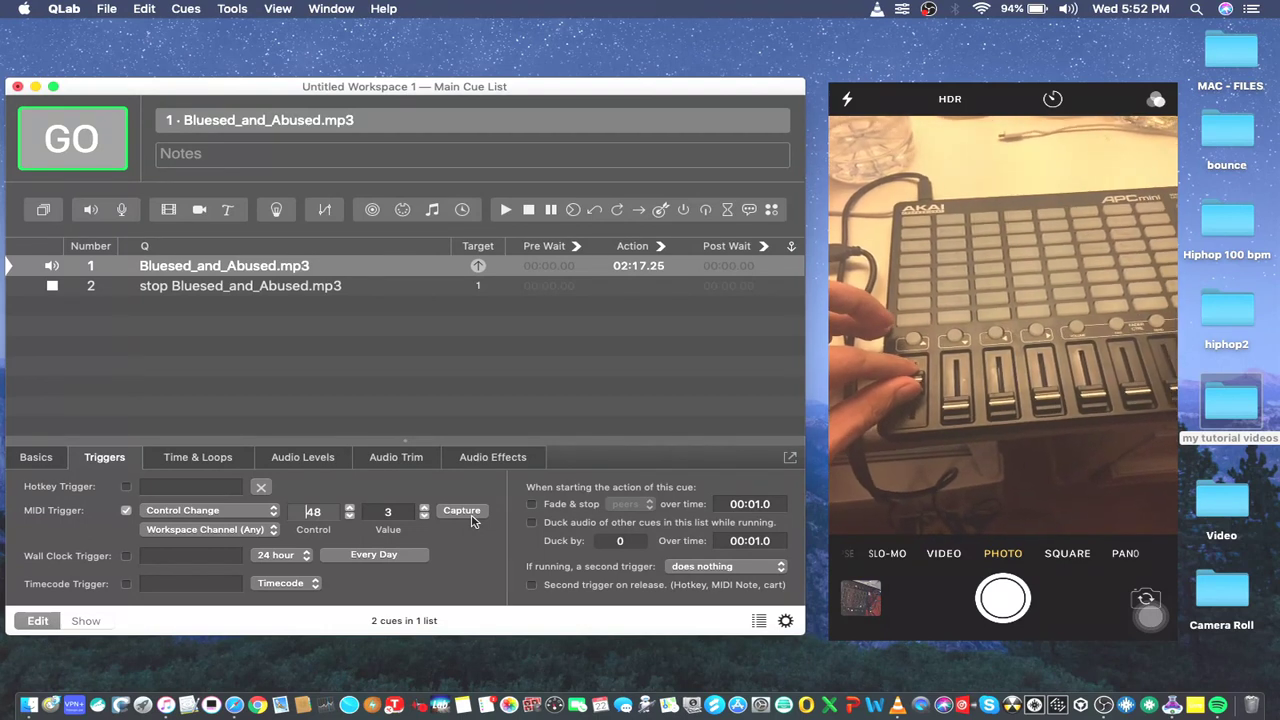
left_click(474, 518)
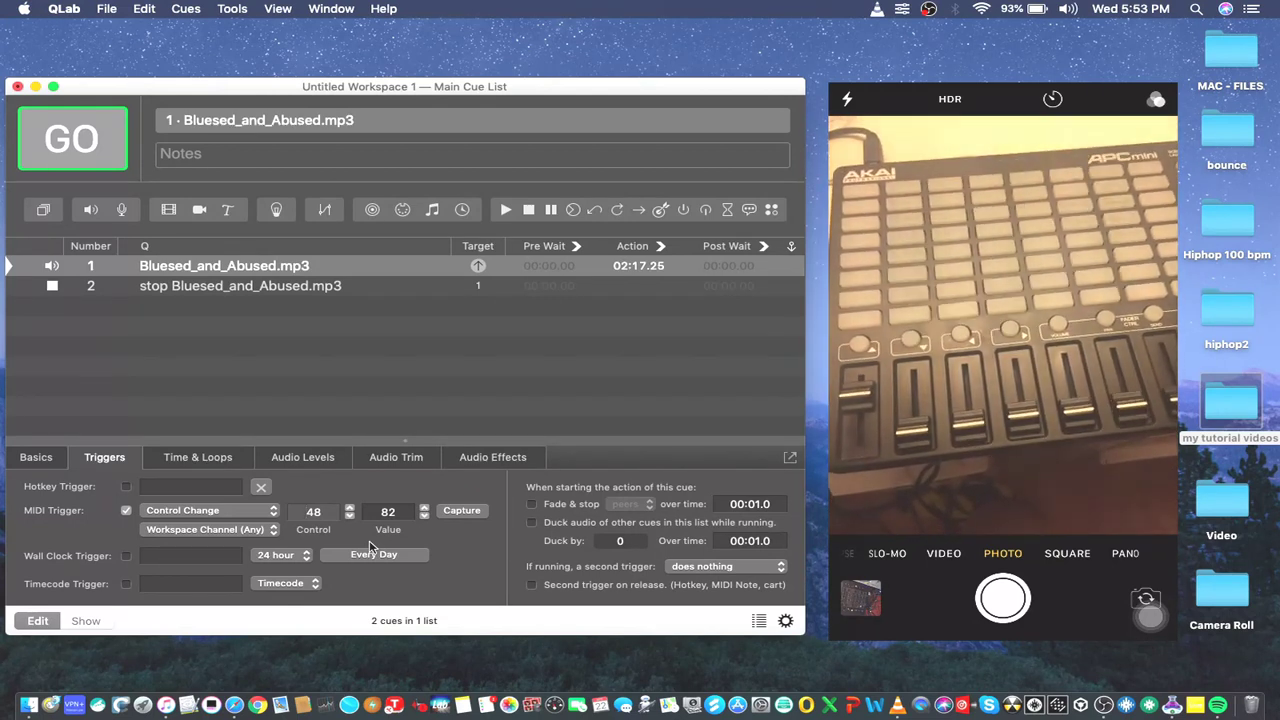
Replace cue 1's Control Change 48 trigger value 82 with '>0'.
left_click(396, 512)
double_click(396, 512)
key("BackSpace")
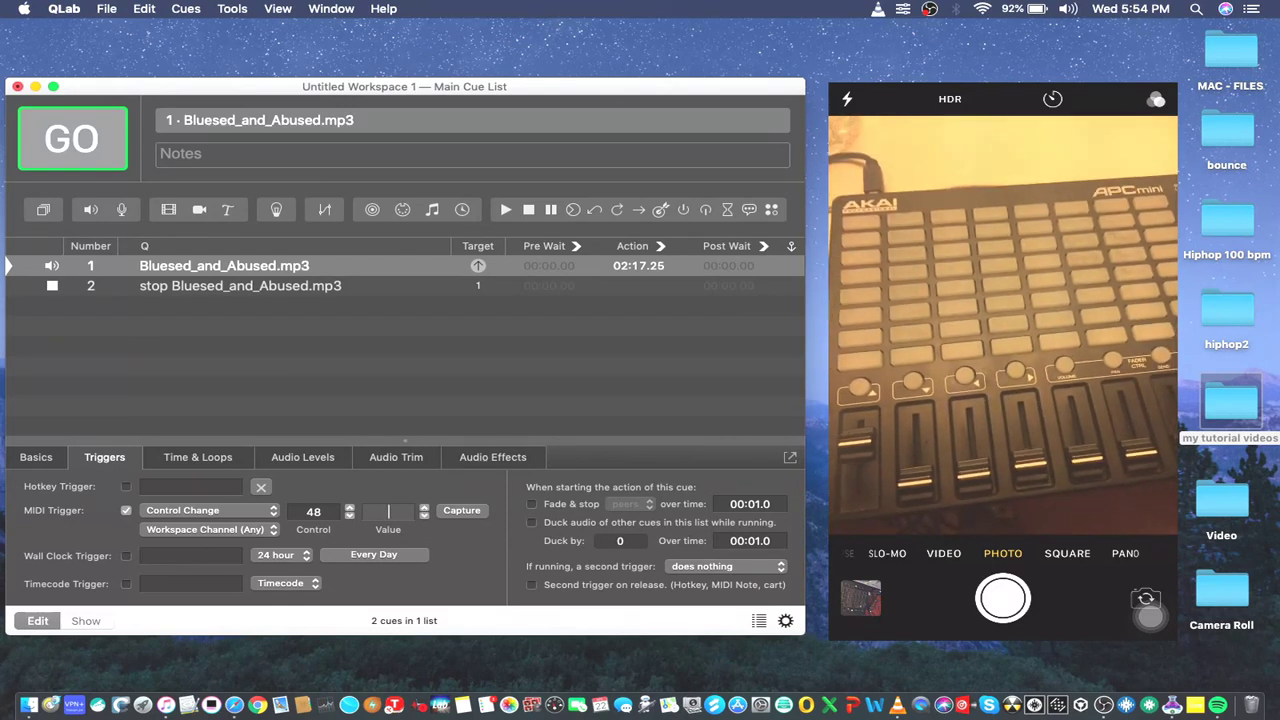
type("0")
key("Return")
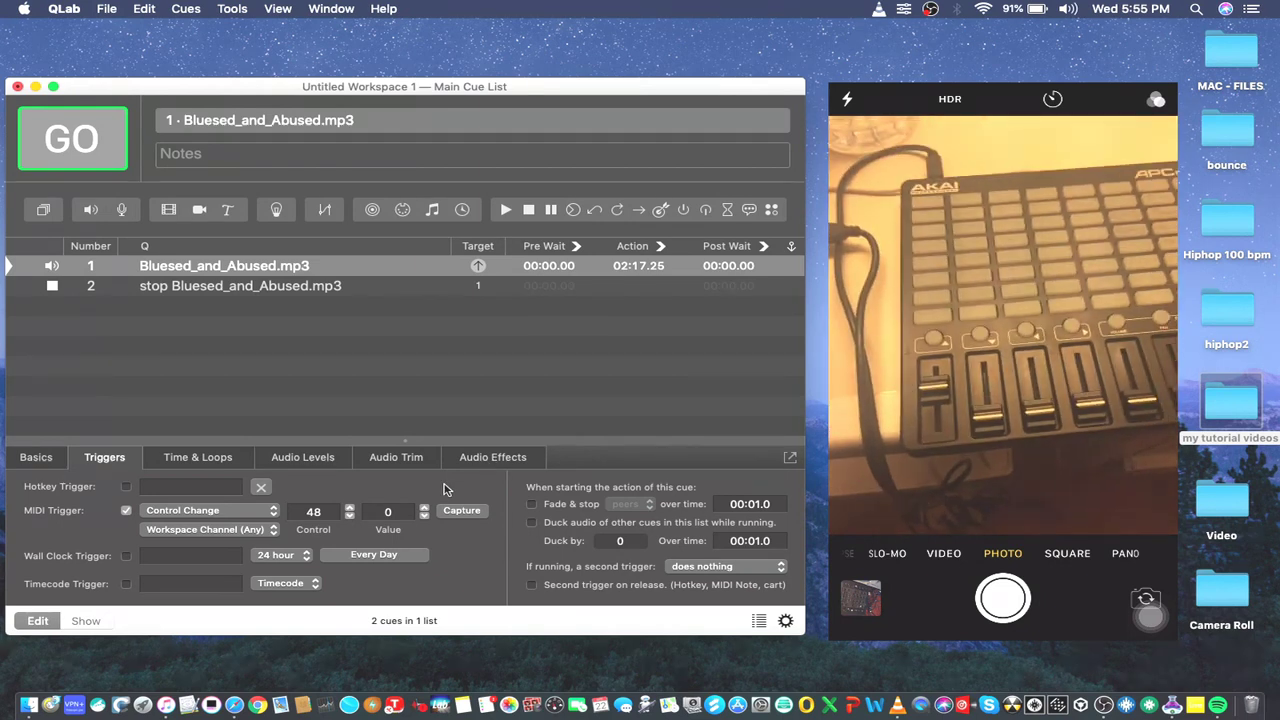
left_click(404, 511)
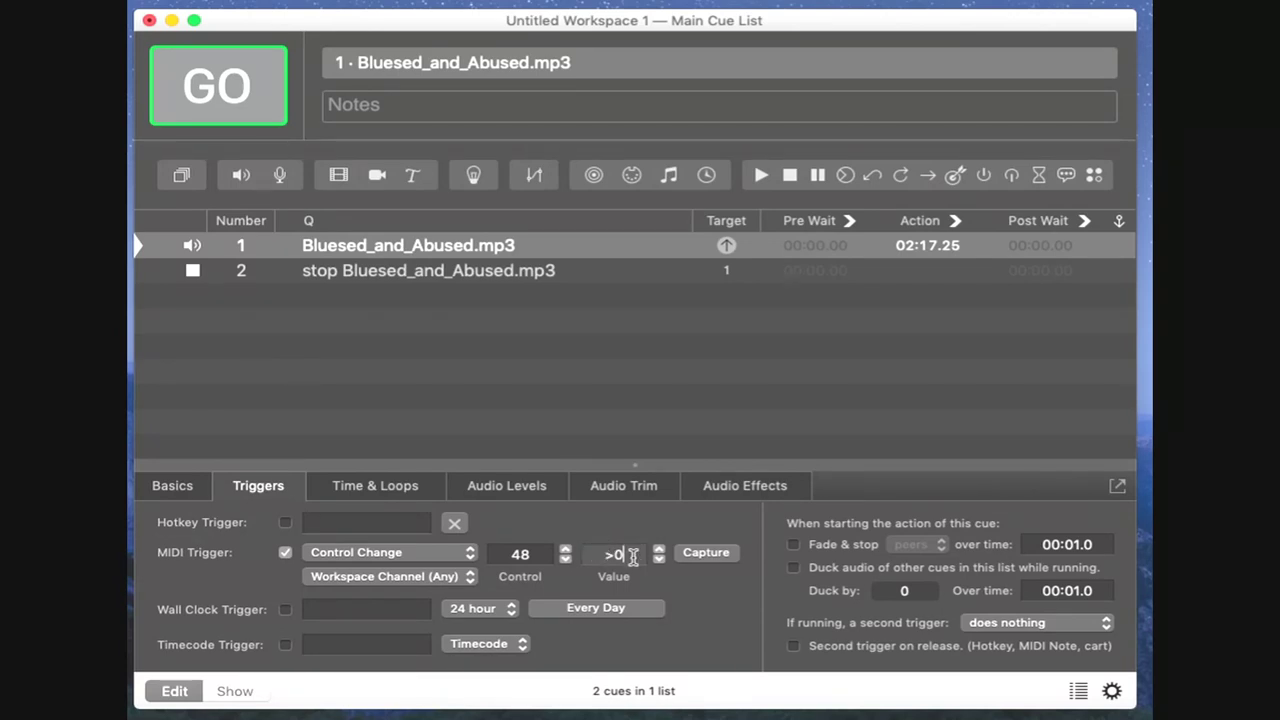
key("Return")
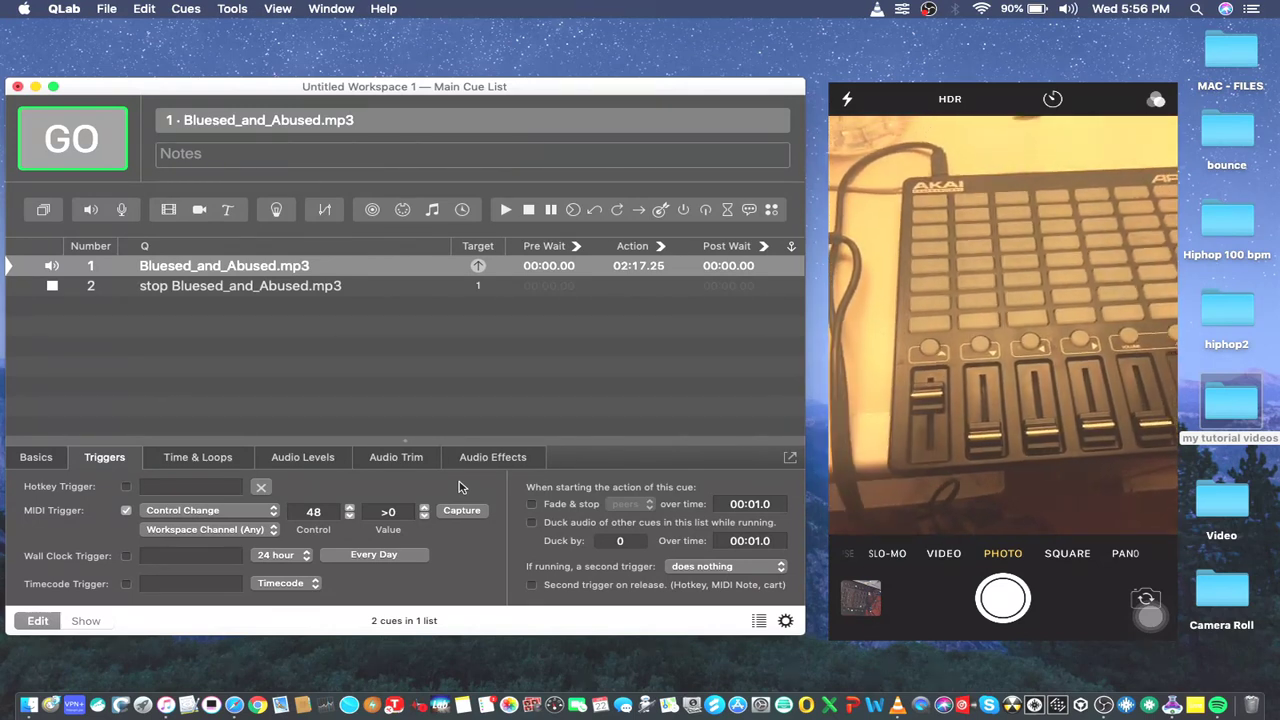
Leave the >0 trigger value, clear the cue selection so nothing is on standby, and switch to Finder.
left_click_drag(378, 514, 403, 514)
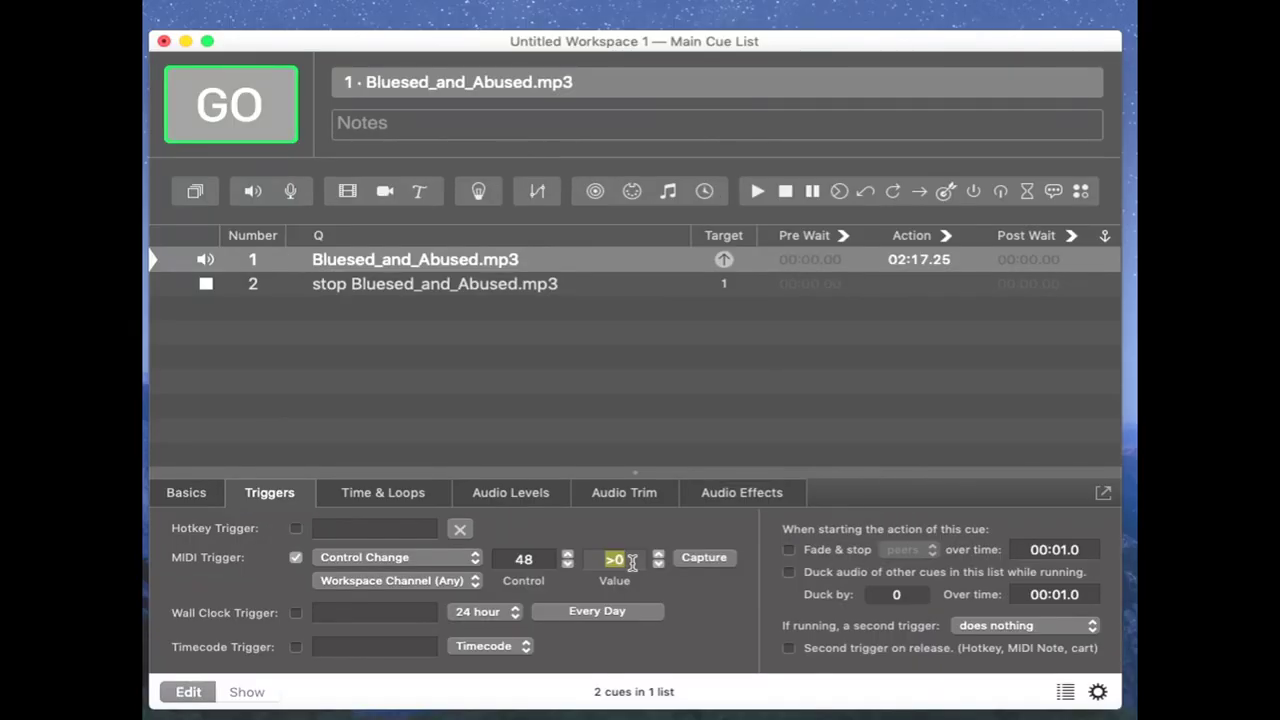
left_click(505, 346)
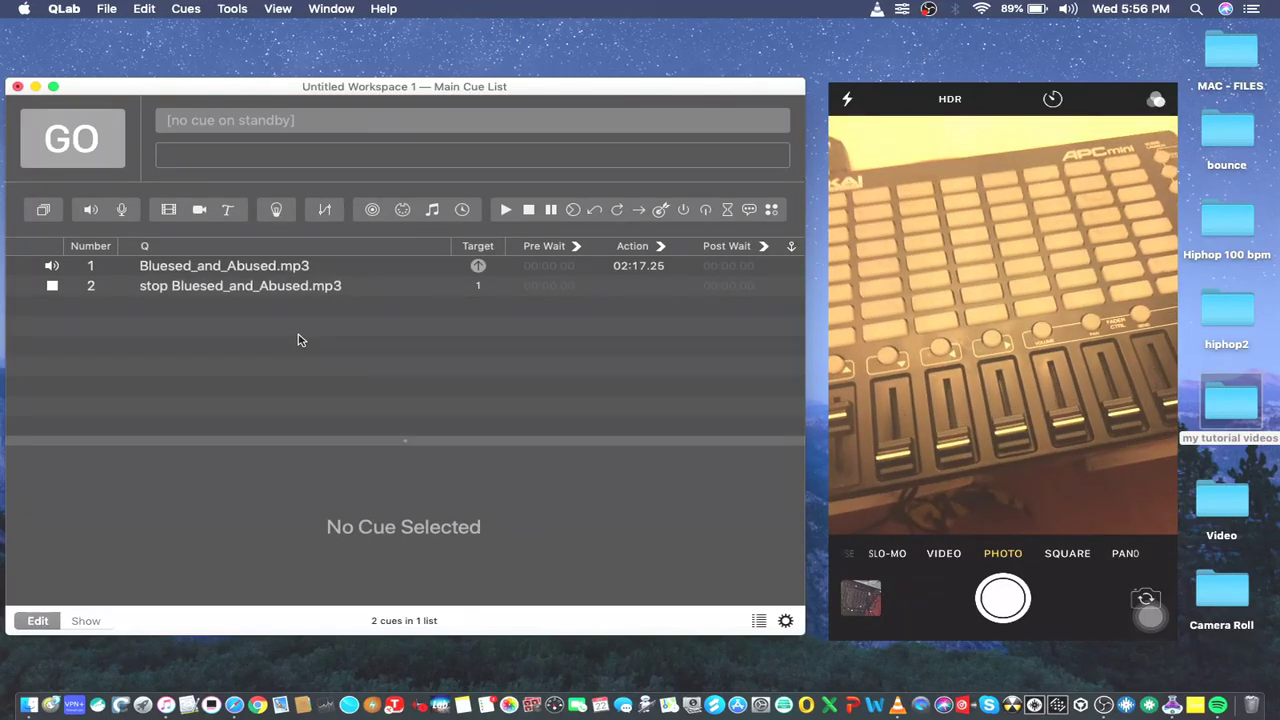
key("super+Tab")
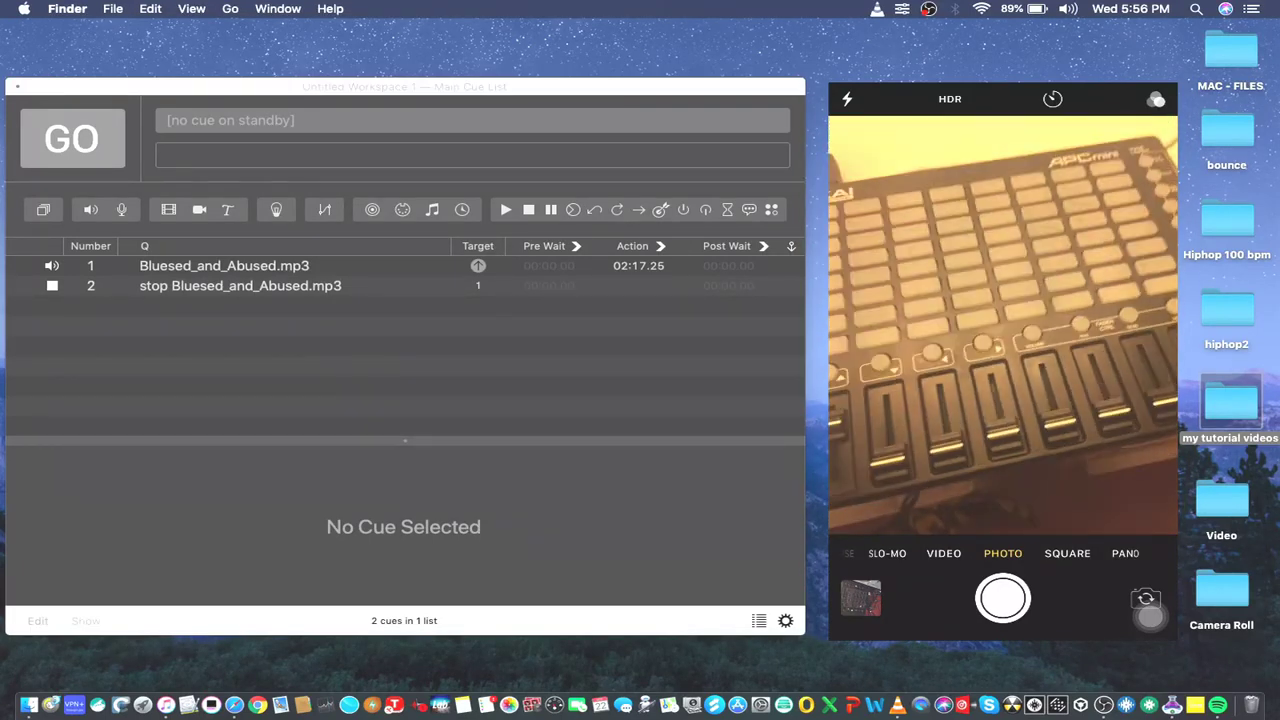